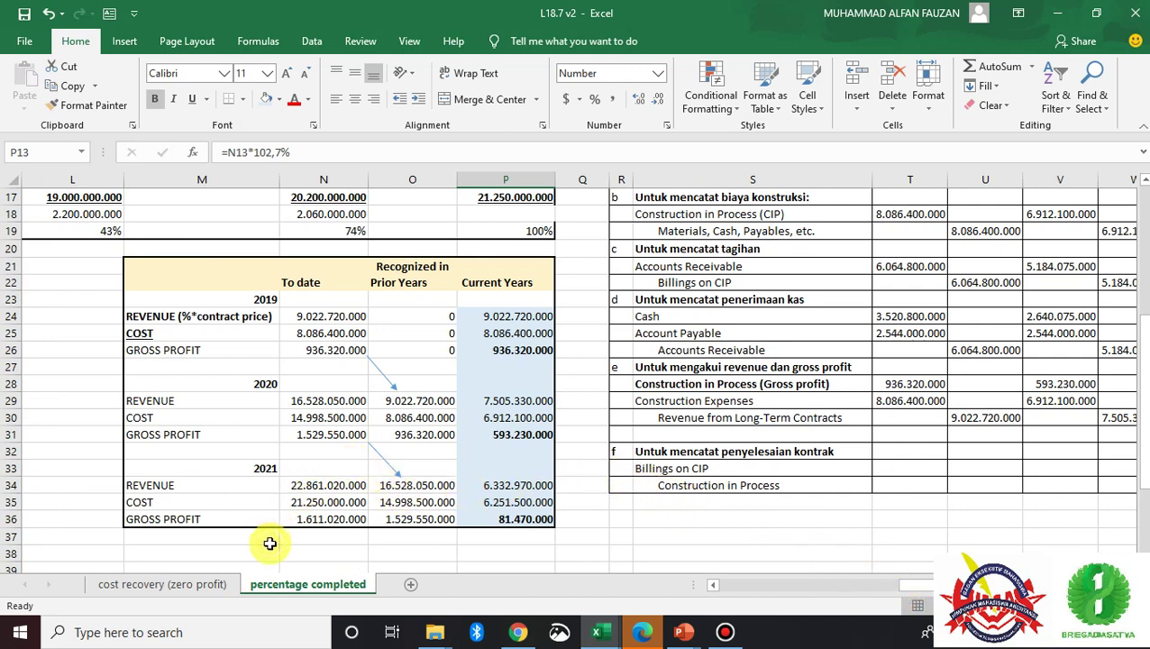
# - On the cost recovery (zero profit) sheet, bold the GROSS PROFIT labels for 2019, 2020 and 2021
pyautogui.click(171, 584)
pyautogui.click(413, 480)
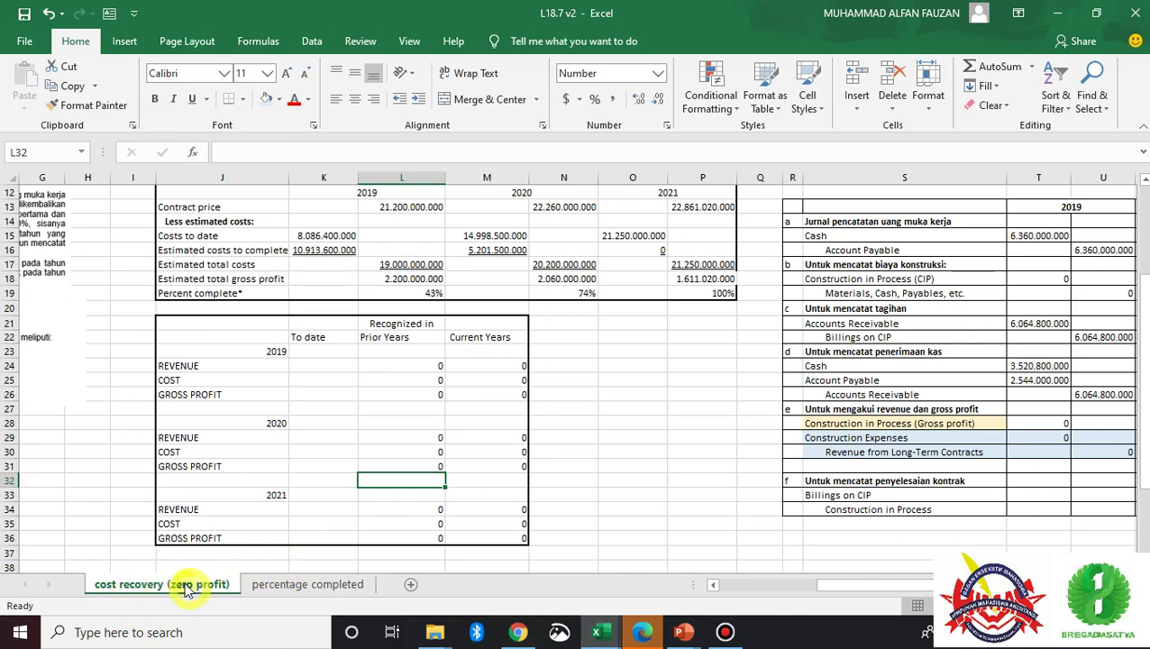
pyautogui.click(403, 464)
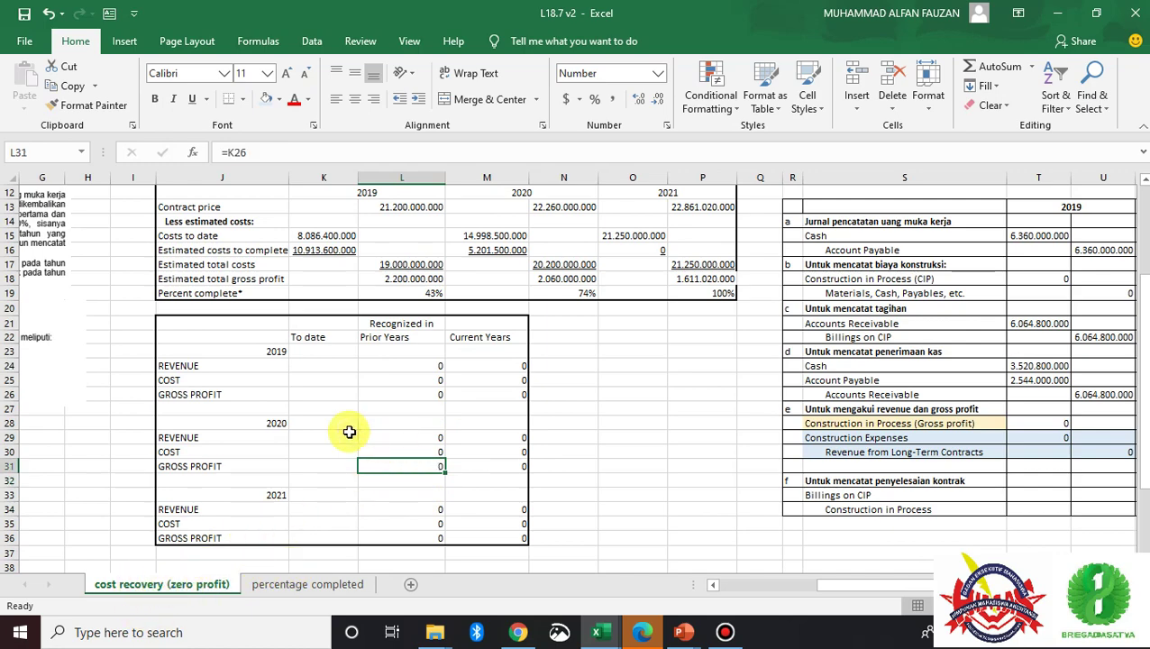
pyautogui.scroll(2, 378, 443)
pyautogui.scroll(-2, 378, 443)
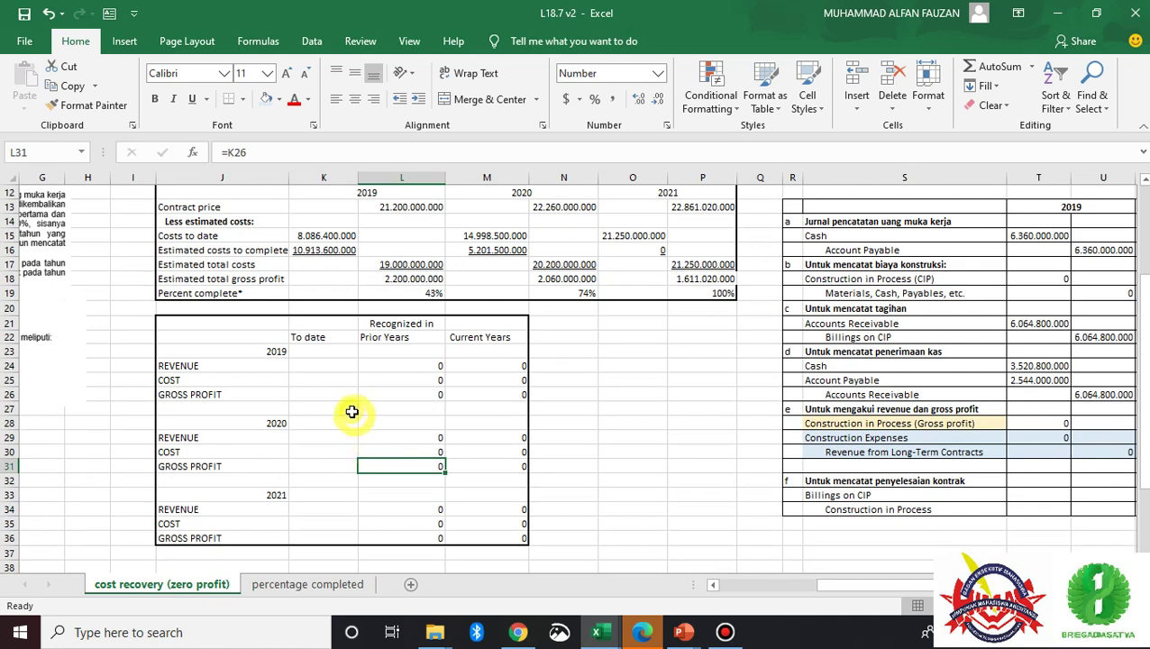
pyautogui.click(185, 394)
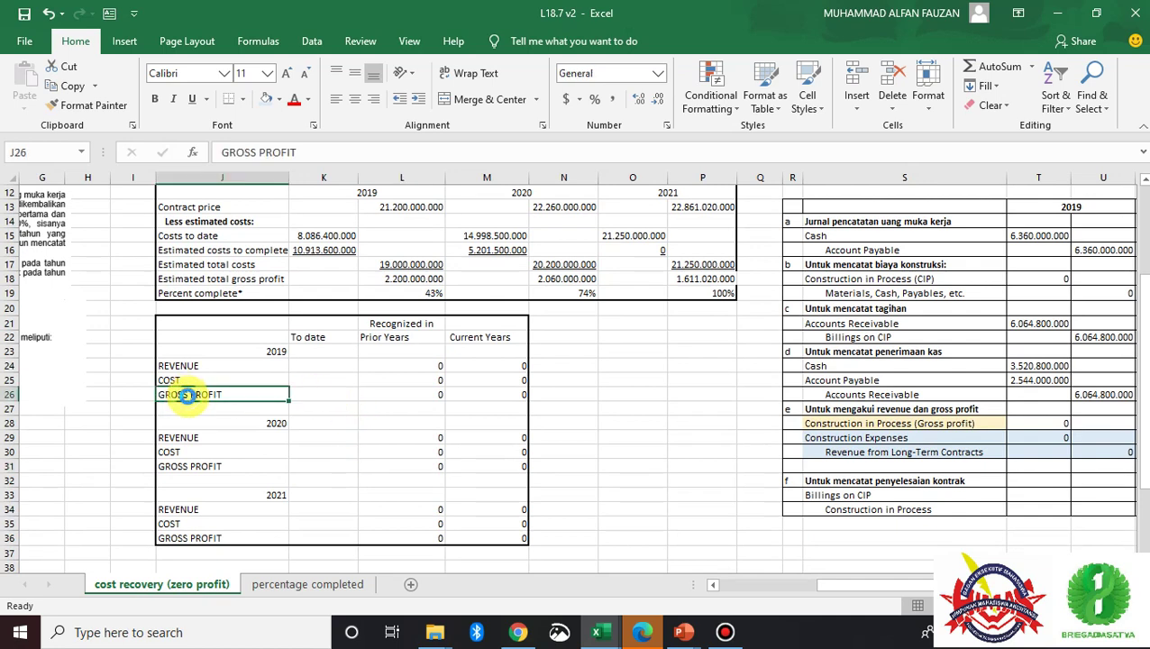
pyautogui.hotkey('ctrl', 'b')
pyautogui.click(202, 466)
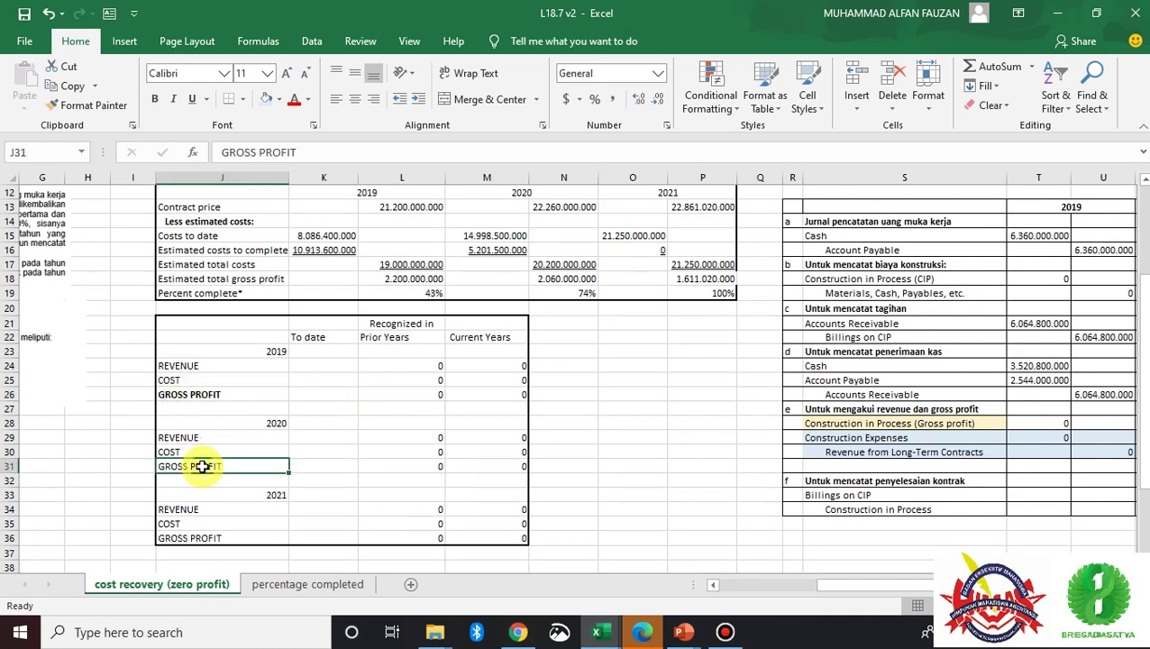
pyautogui.click(184, 538)
pyautogui.hotkey('ctrl', 'b')
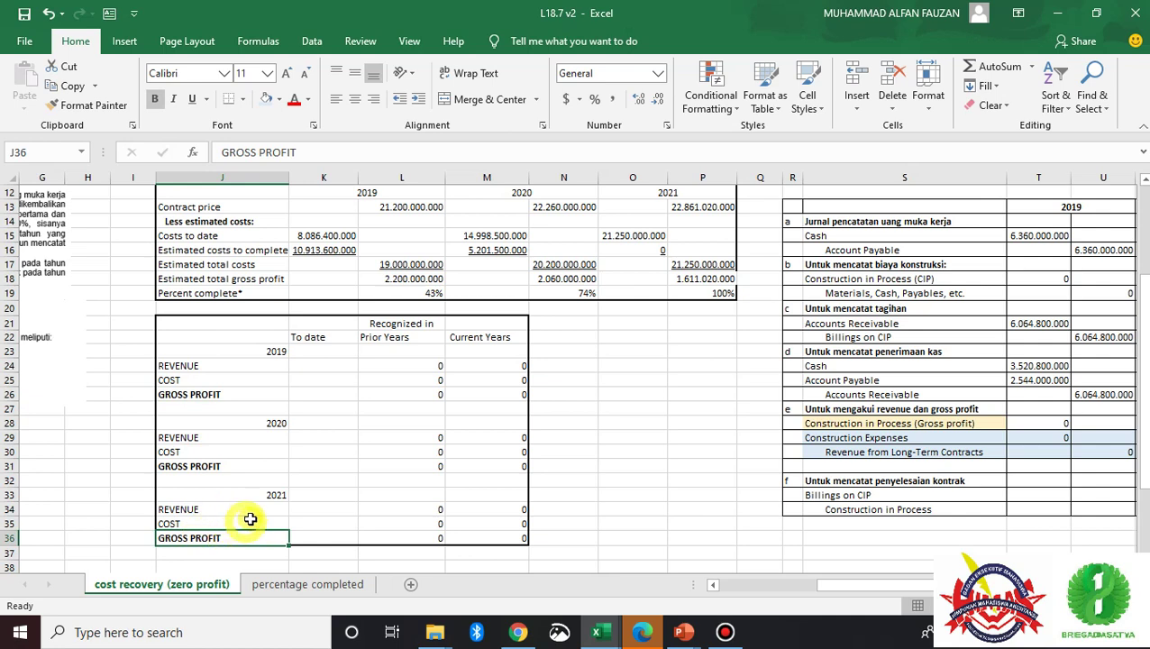
# - Enter 0 as the to-date gross profit for 2019 and 2020
pyautogui.click(317, 395)
pyautogui.write('0')
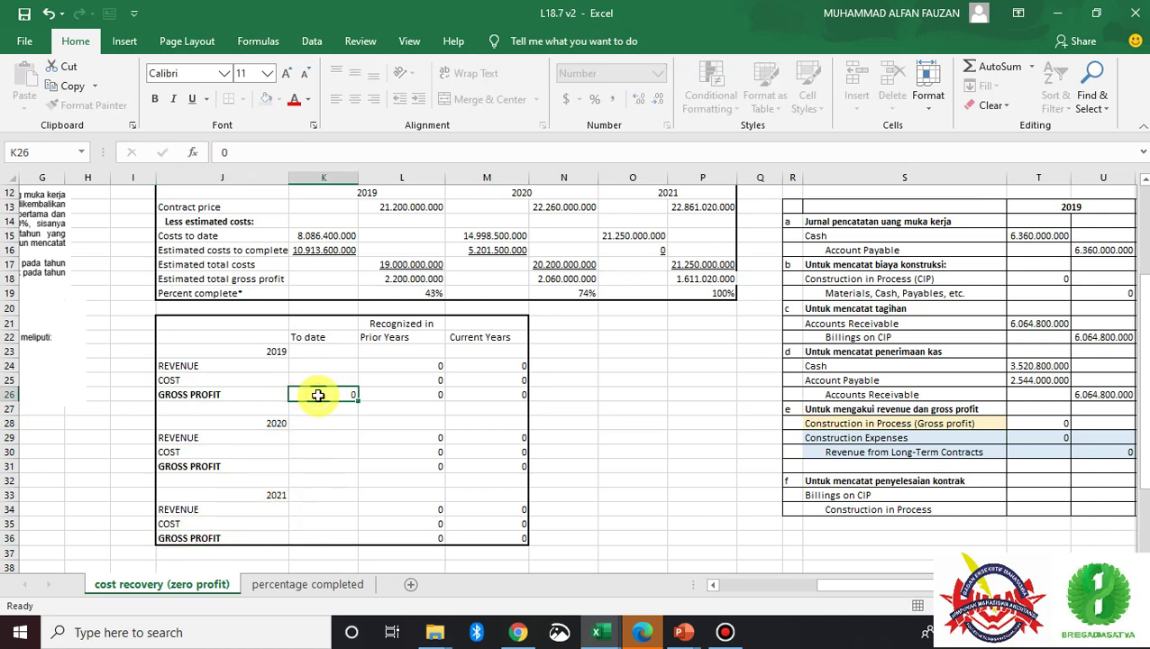
pyautogui.press('Return')
pyautogui.press('Return')
pyautogui.write('0')
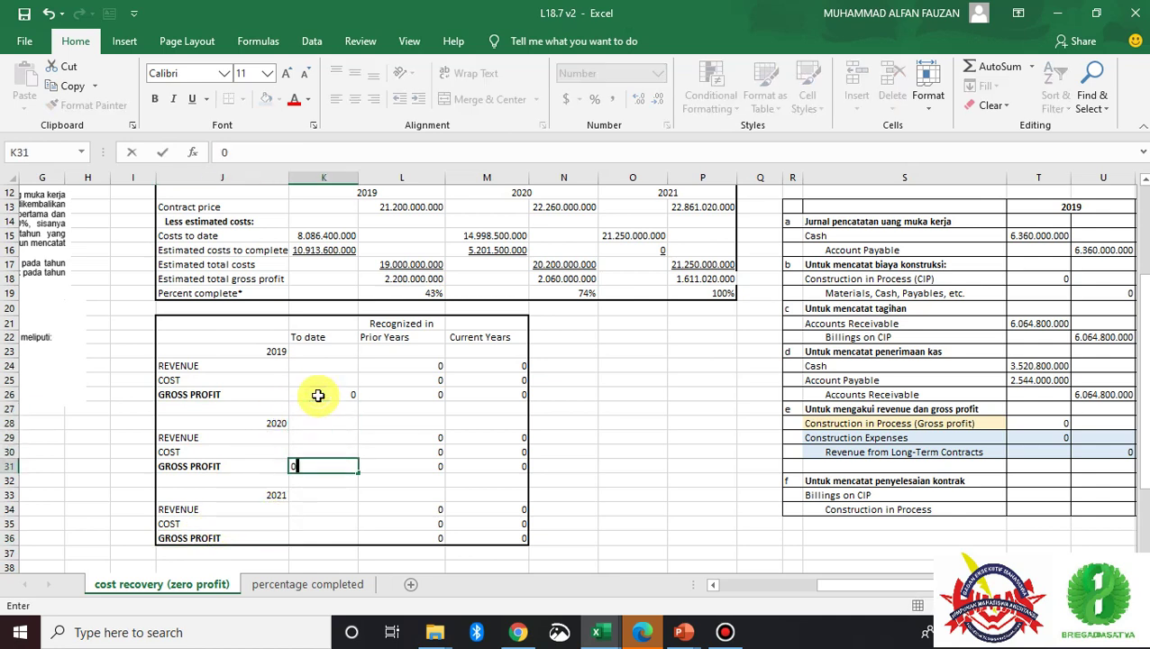
pyautogui.press('Return')
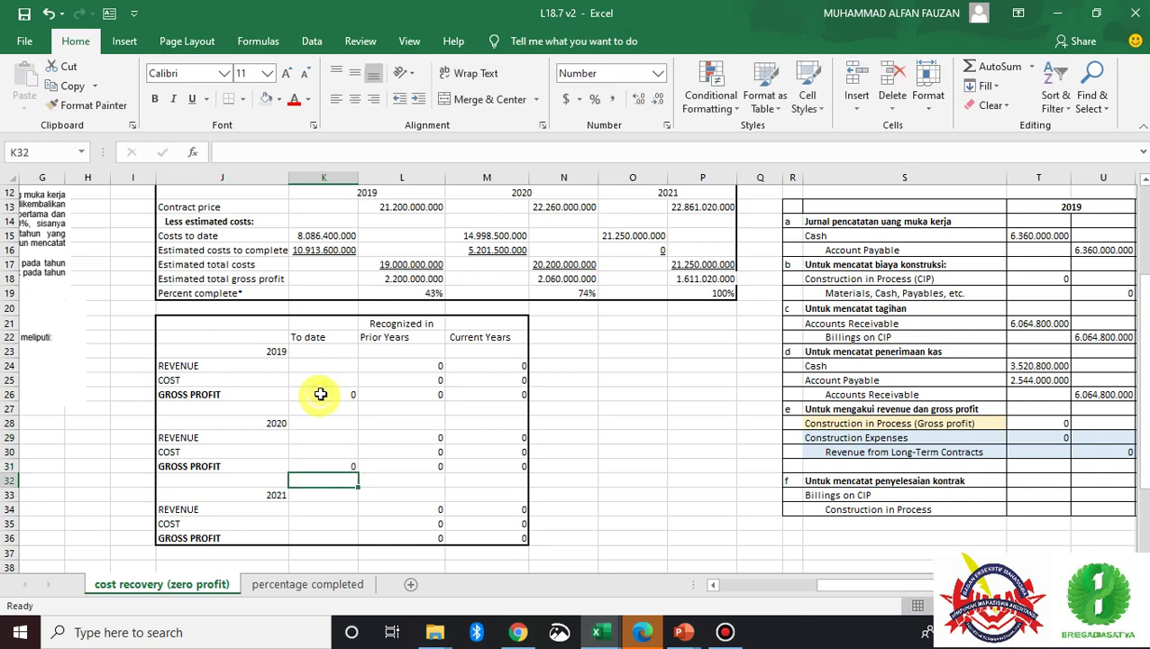
pyautogui.click(329, 539)
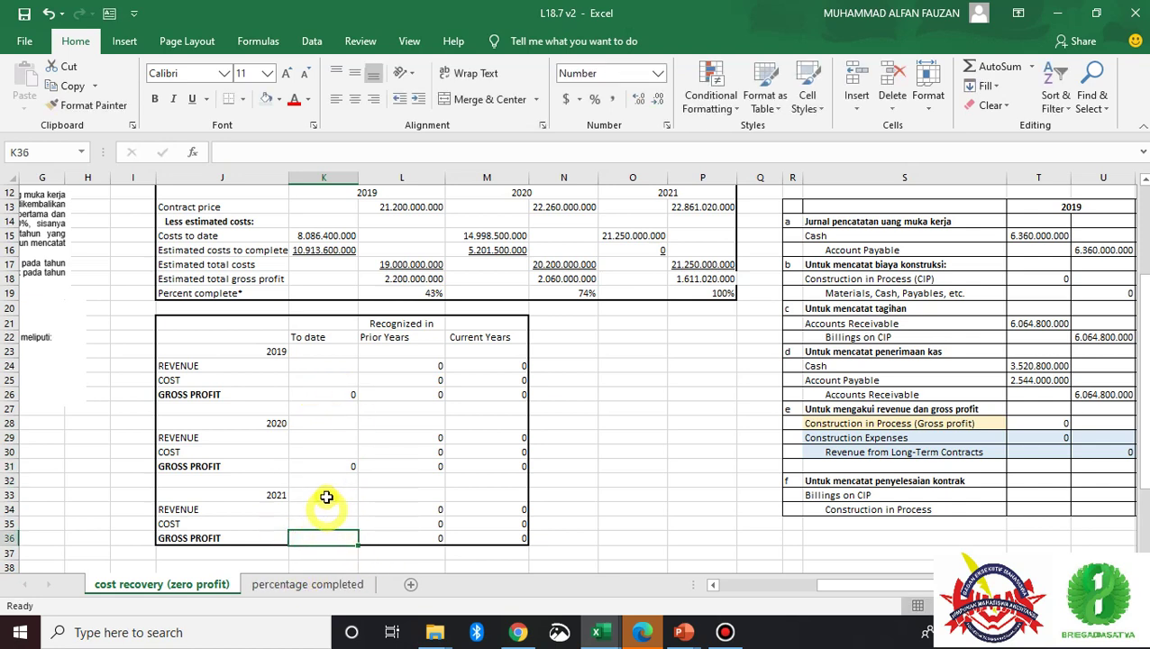
# - Link the 2019 to-date cost in K25 to the 2019 costs to date in K15
pyautogui.click(318, 378)
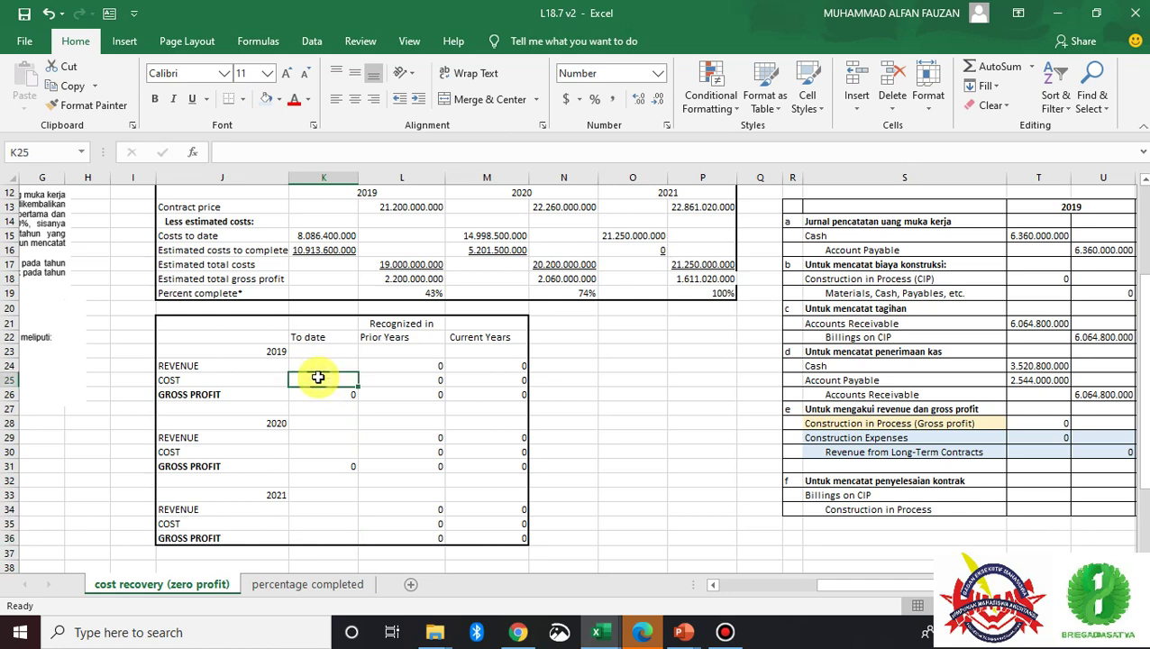
pyautogui.write('=')
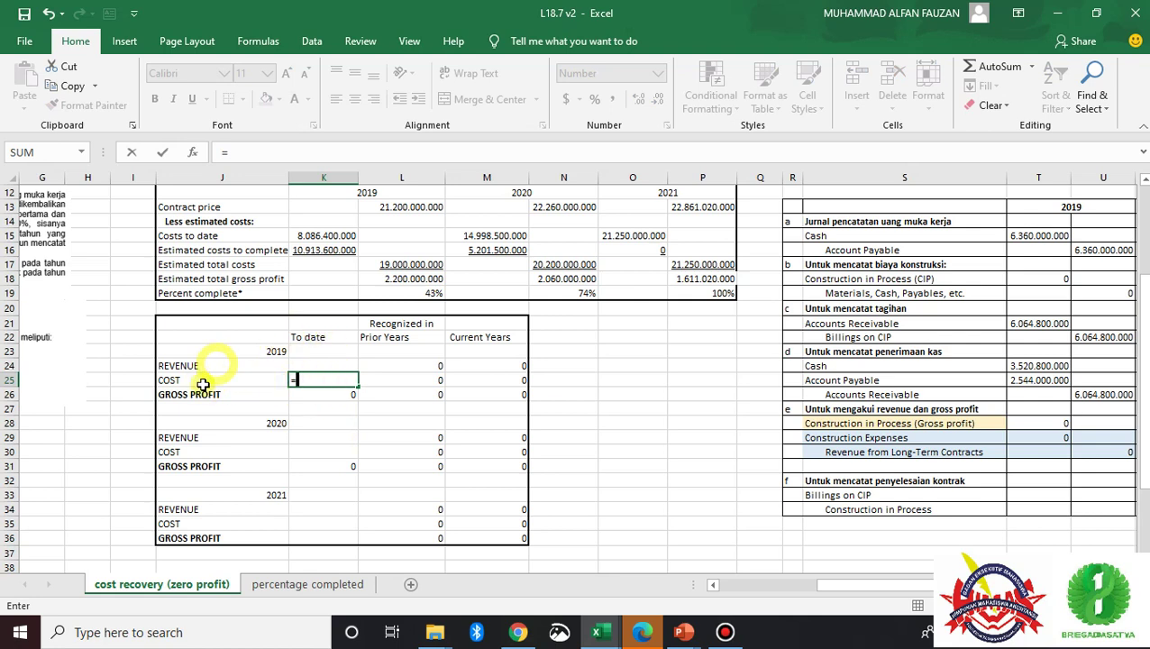
pyautogui.click(323, 235)
pyautogui.press('Return')
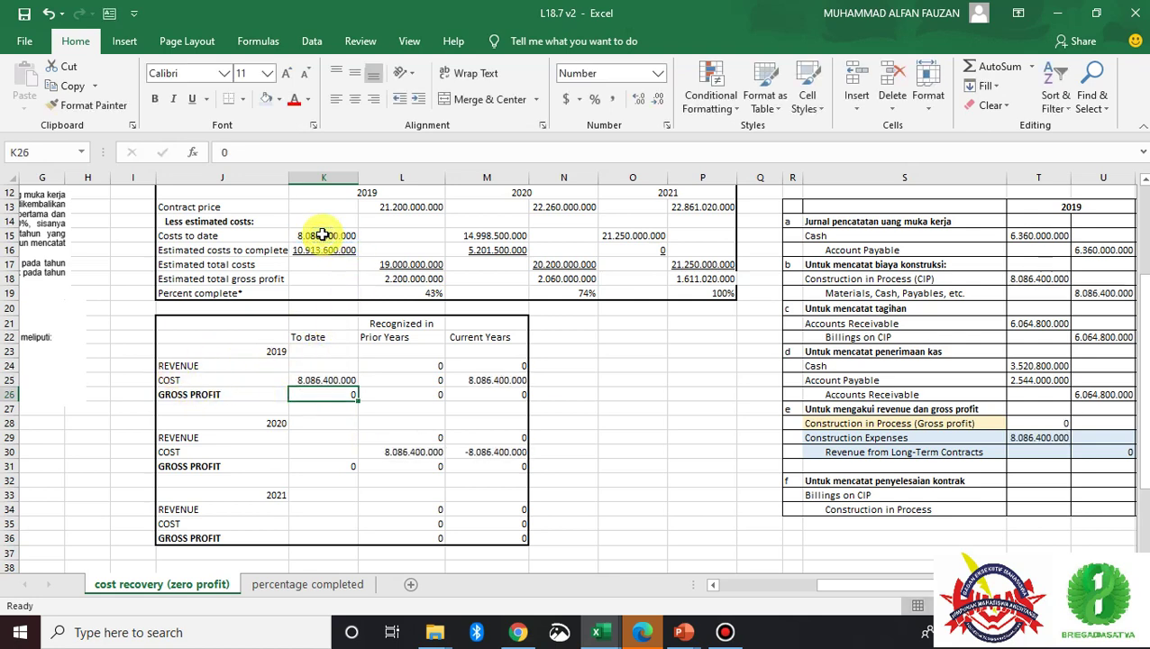
# - Check the revenue basis on the percentage completed sheet and set the 2019 to-date revenue in K24 equal to the cost in K25
pyautogui.press('Up')
pyautogui.press('Up')
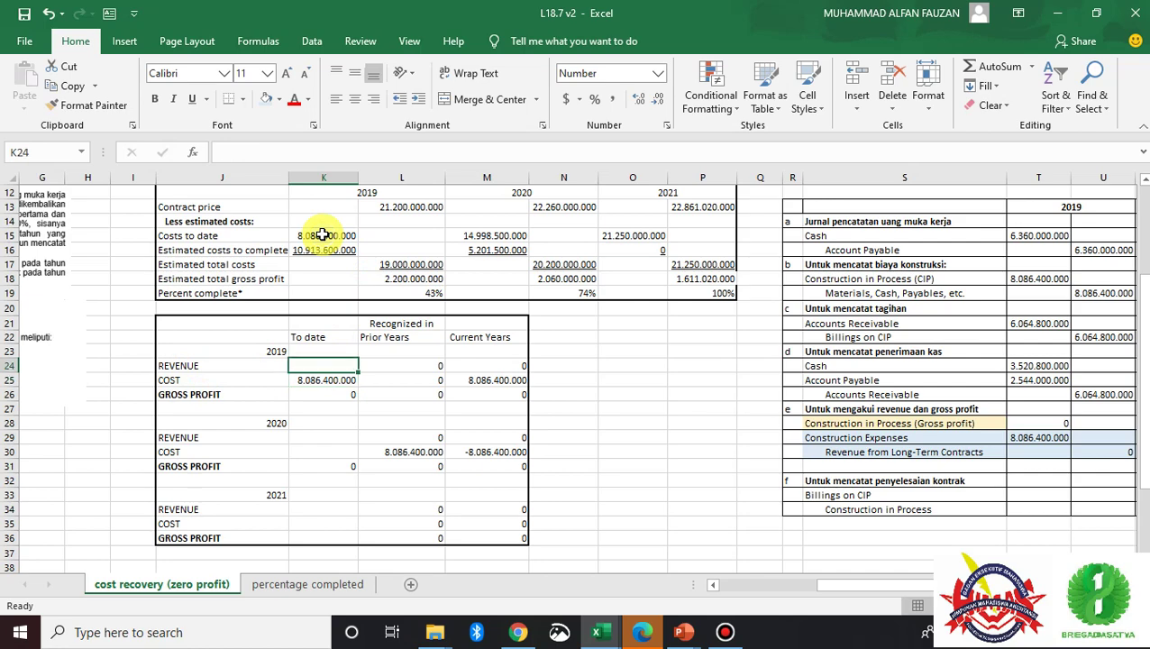
pyautogui.click(288, 583)
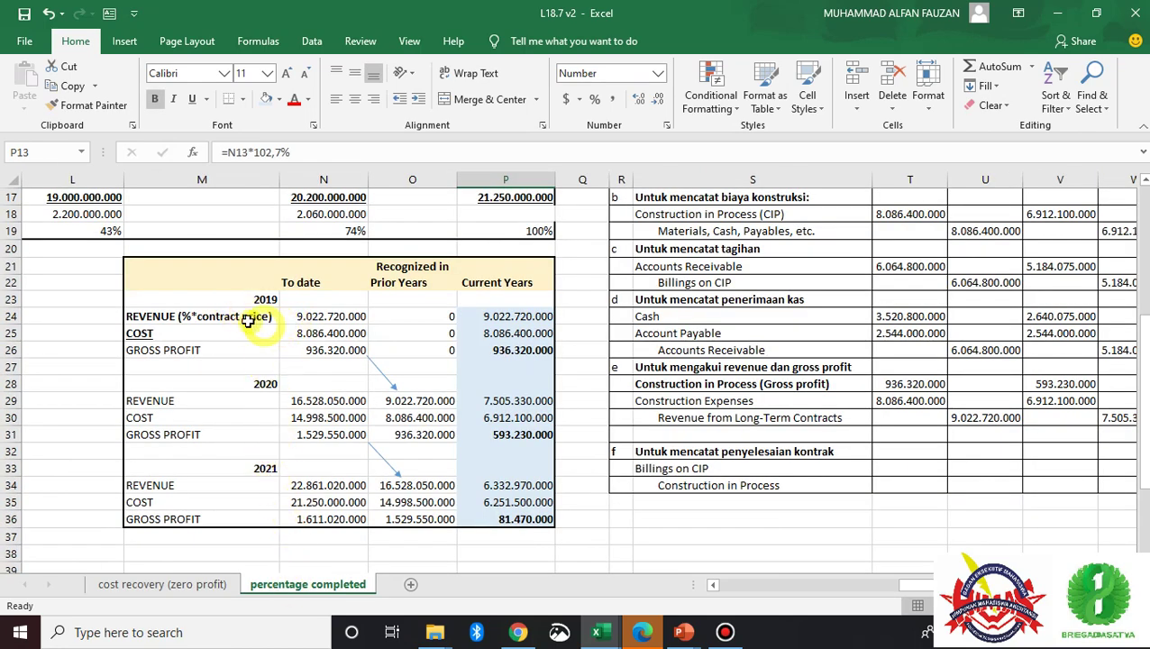
pyautogui.scroll(3, 261, 341)
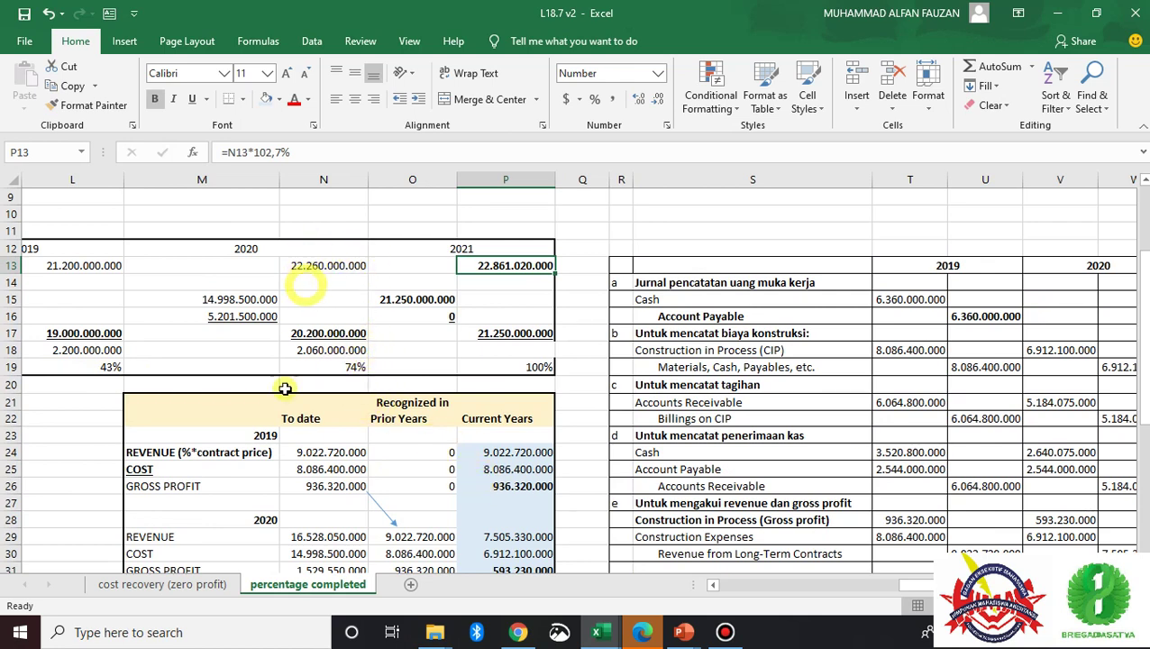
pyautogui.click(171, 585)
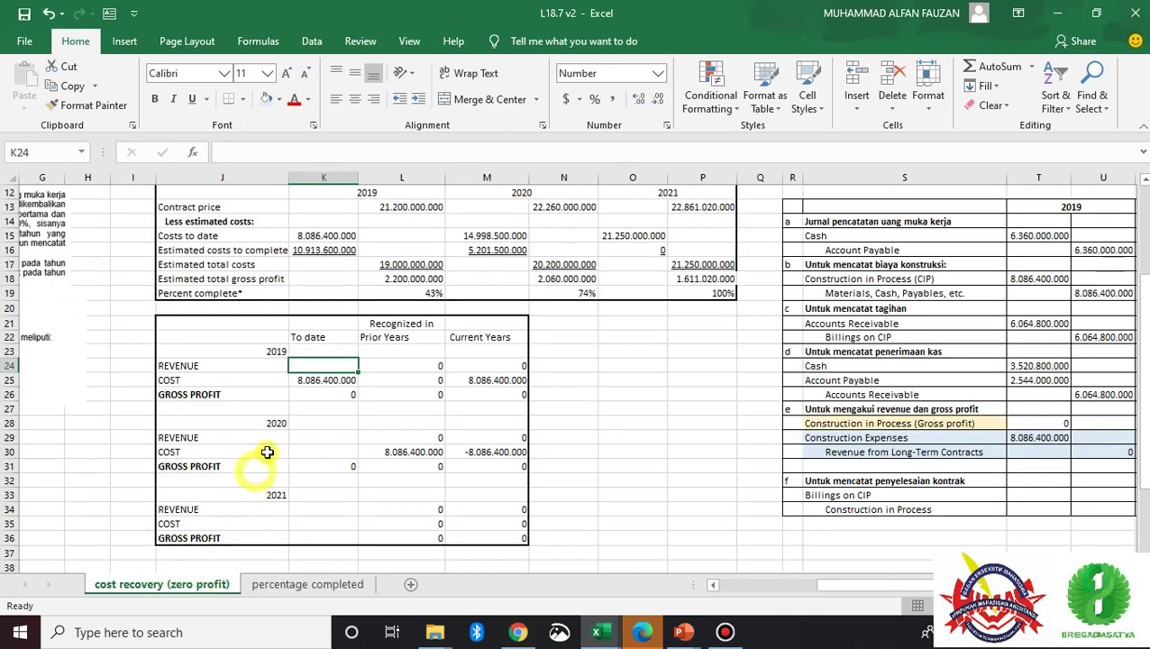
pyautogui.write('=')
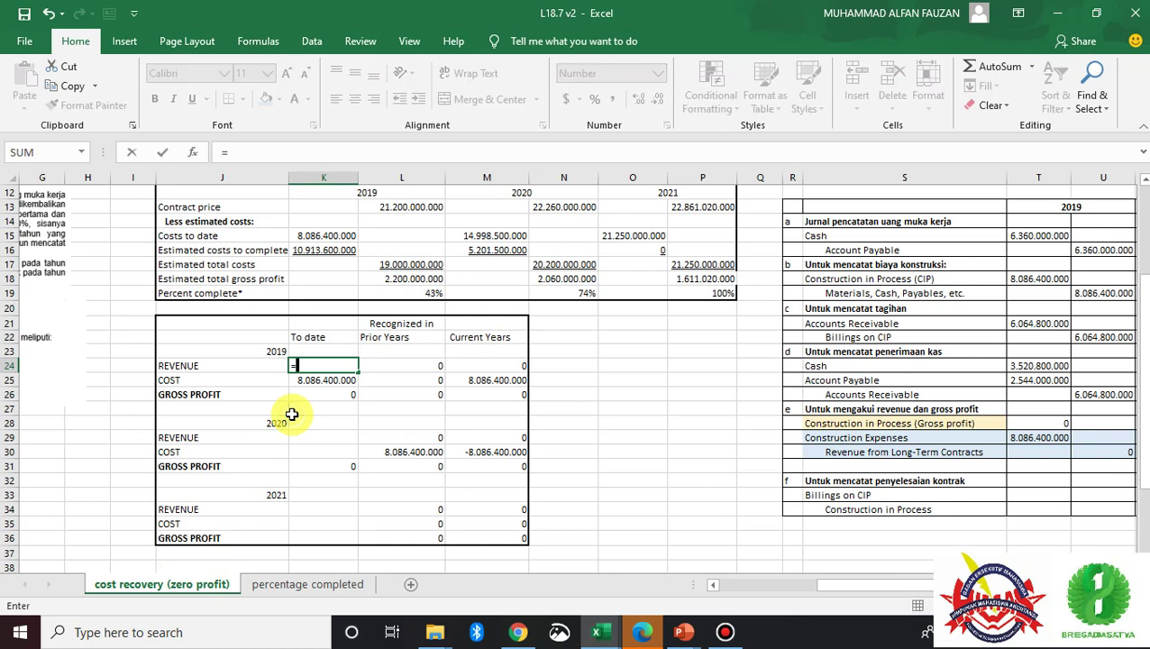
pyautogui.press('Down')
pyautogui.press('Return')
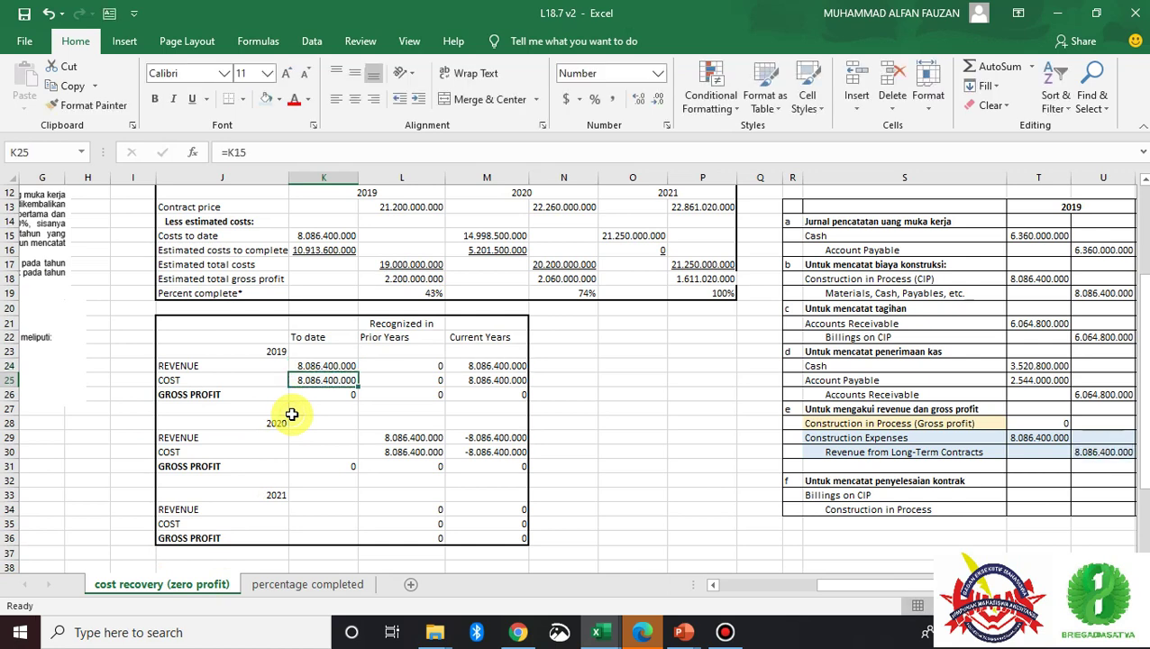
# - Link the 2020 to-date cost in K30 to the 2020 costs to date in M15
pyautogui.press('Right')
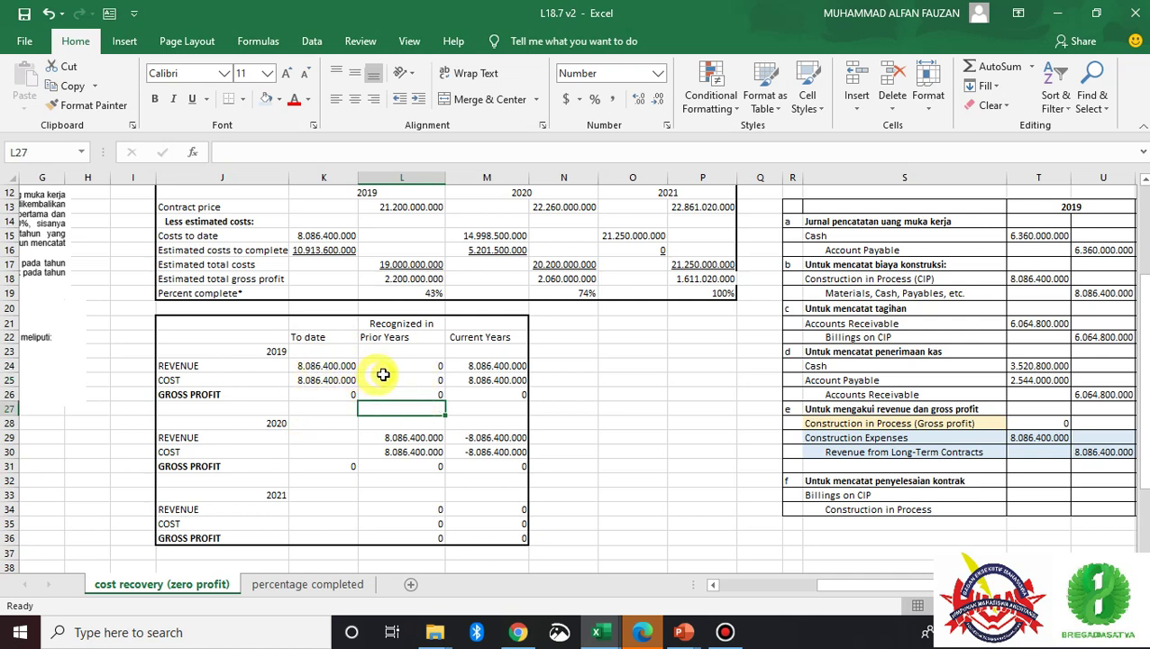
pyautogui.click(510, 381)
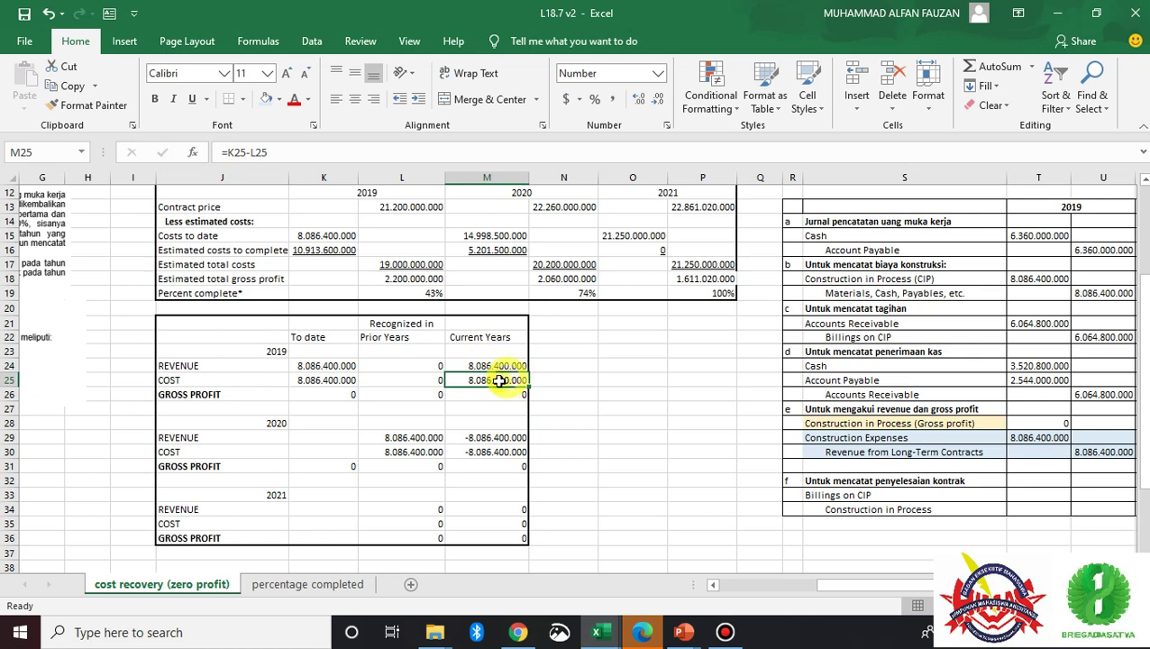
pyautogui.click(310, 439)
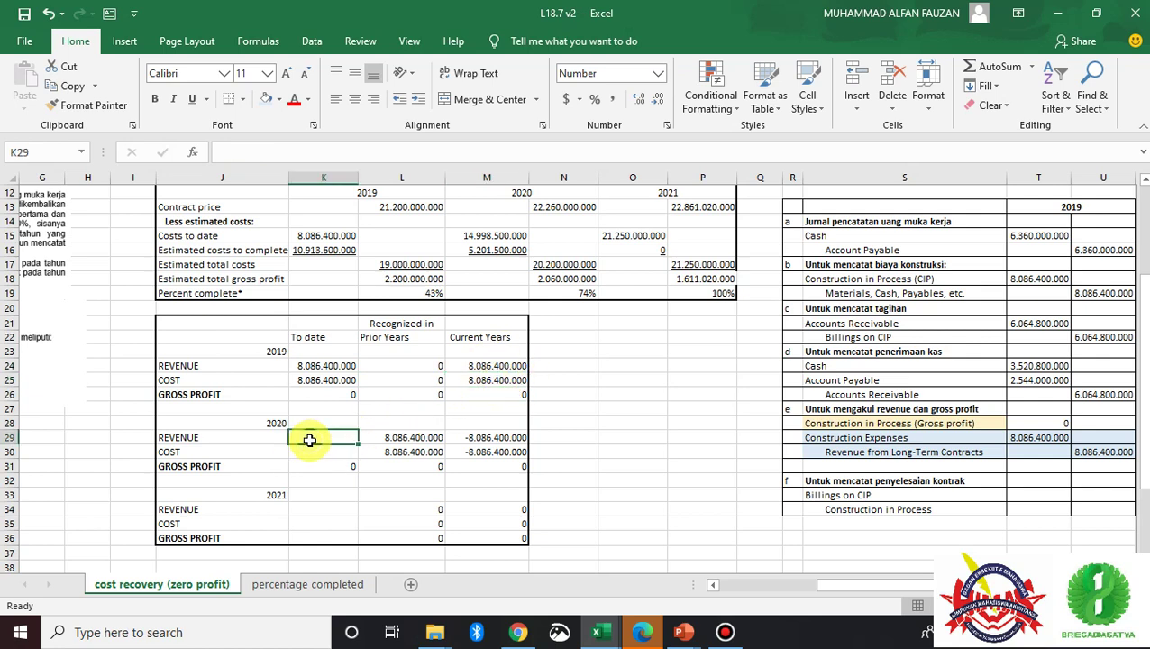
pyautogui.write('=')
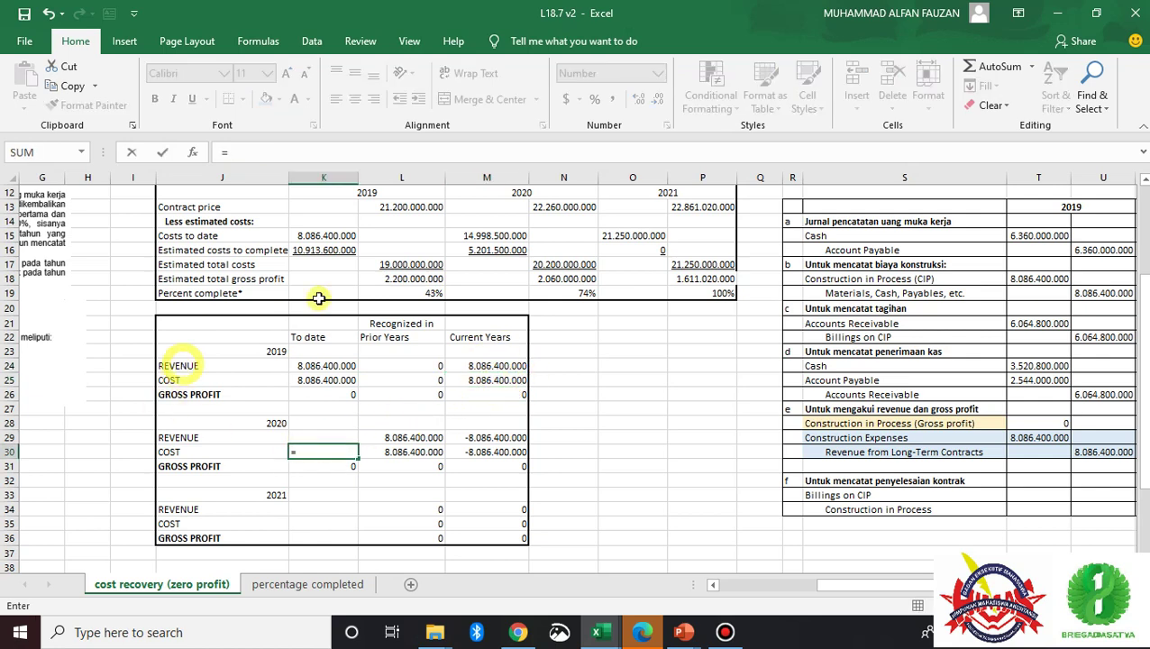
pyautogui.click(486, 235)
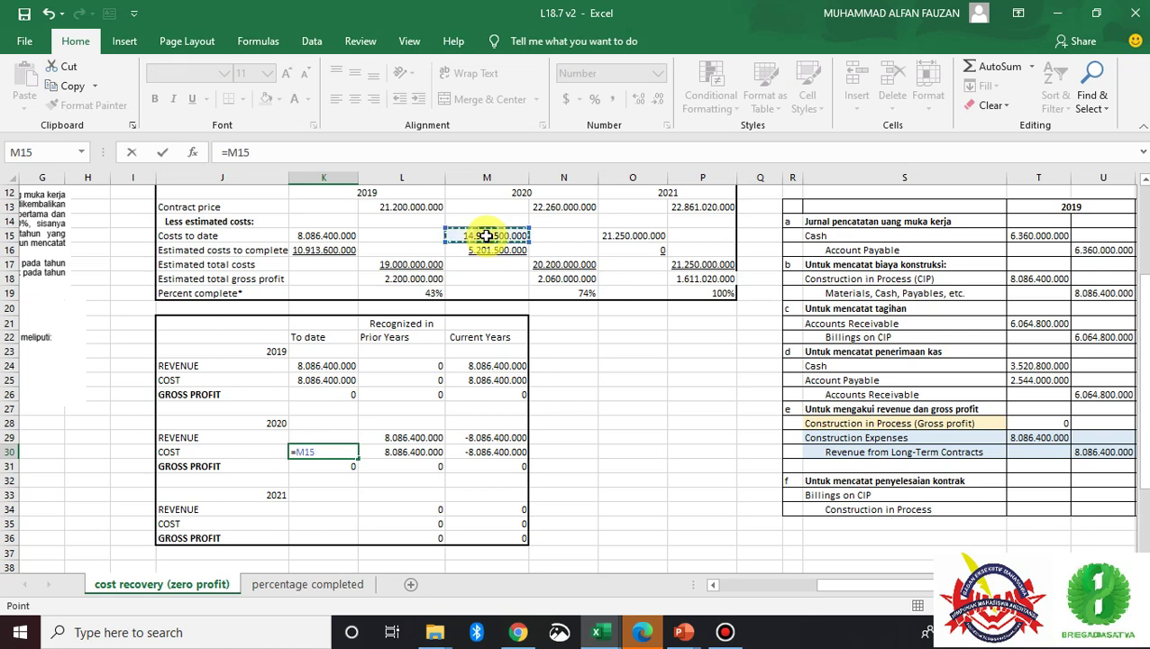
pyautogui.hotkey('ctrl', 'Return')
# - Set the 2020 to-date revenue in K29 equal to the 2020 to-date cost in K30
pyautogui.press('Up')
pyautogui.write('=')
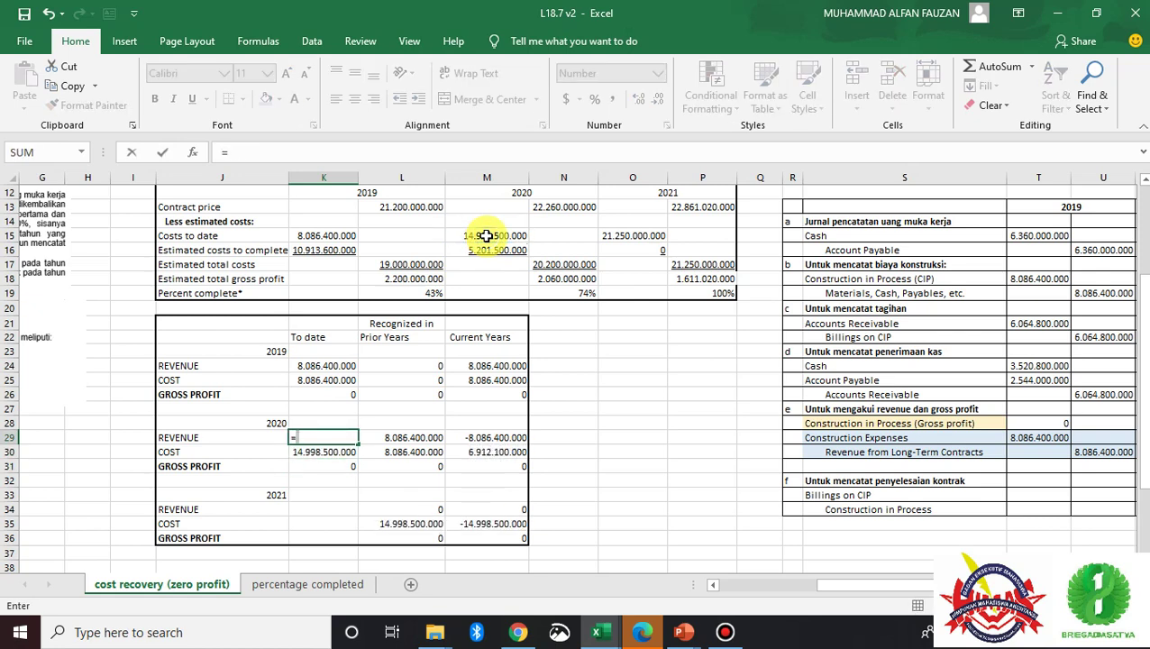
pyautogui.press('Down')
pyautogui.press('Return')
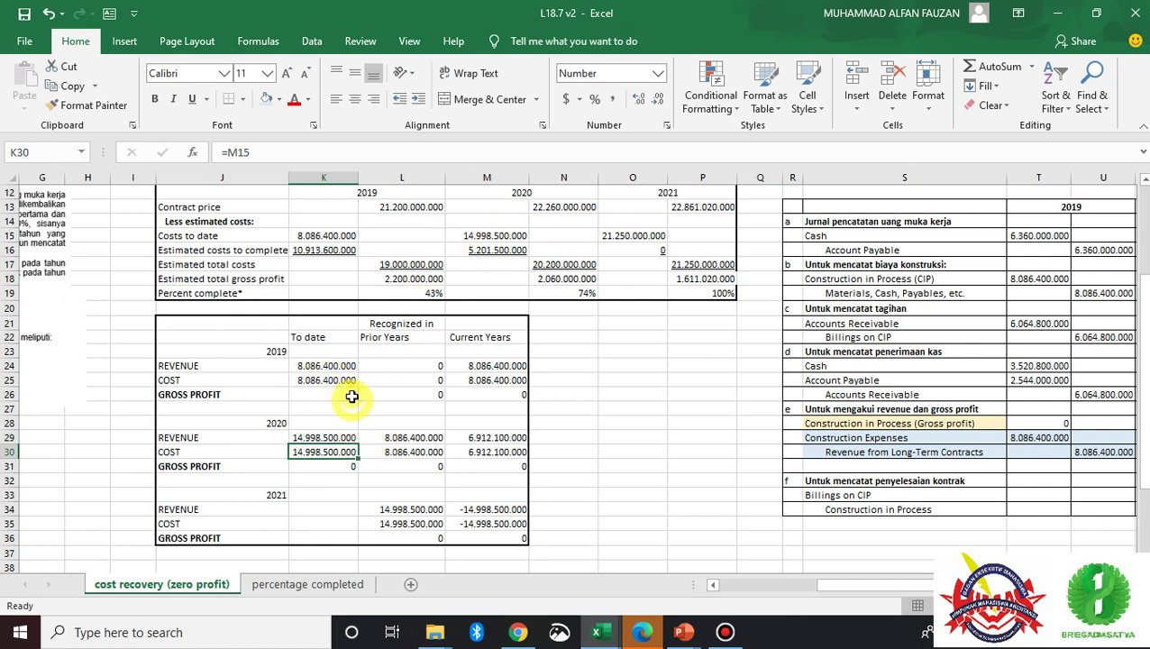
# - Copy the diagonal arrow from the percentage completed sheet and paste it between the 2019–2020 and 2020–2021 blocks of the cost recovery sheet
pyautogui.click(389, 437)
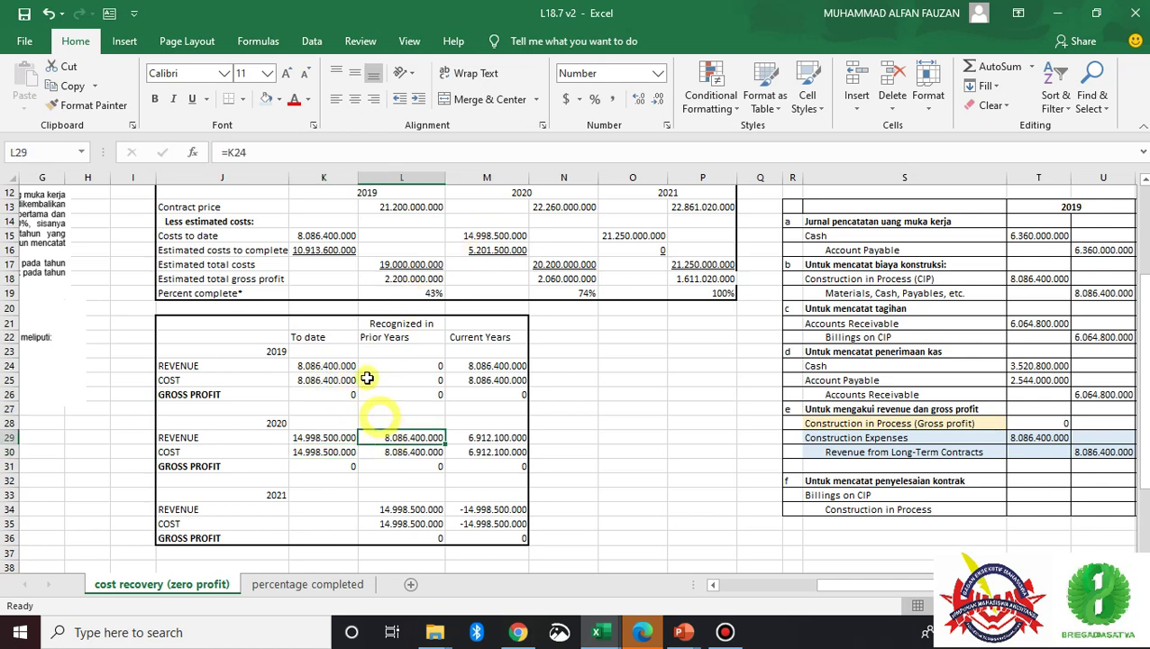
pyautogui.click(302, 584)
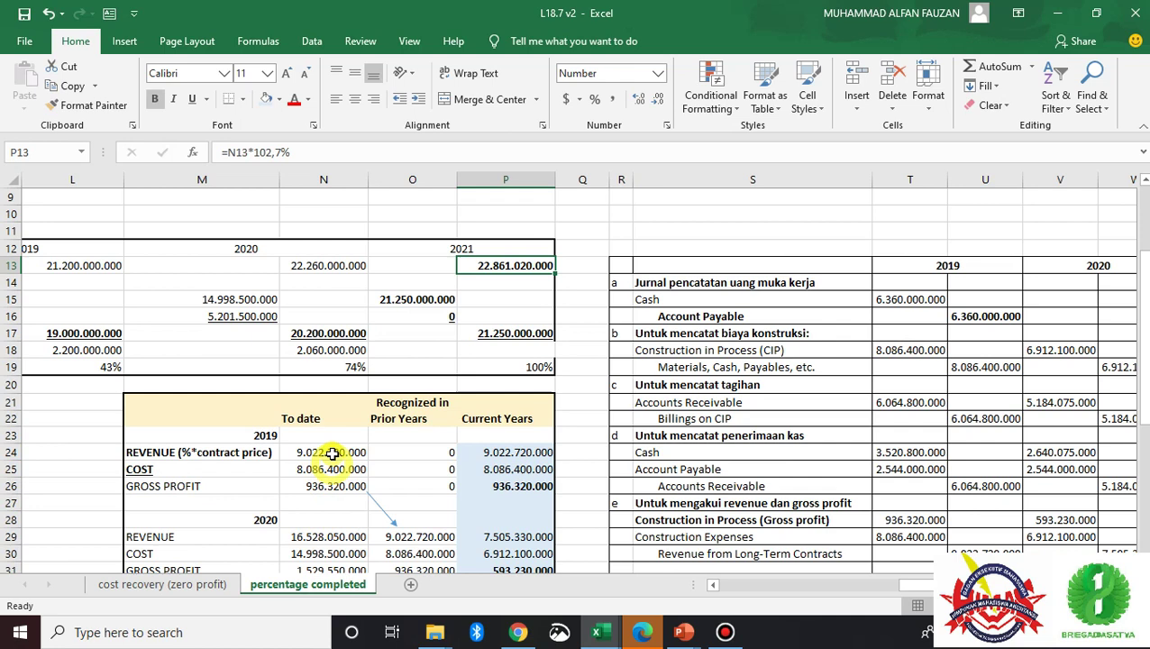
pyautogui.click(374, 501)
pyautogui.click(216, 584)
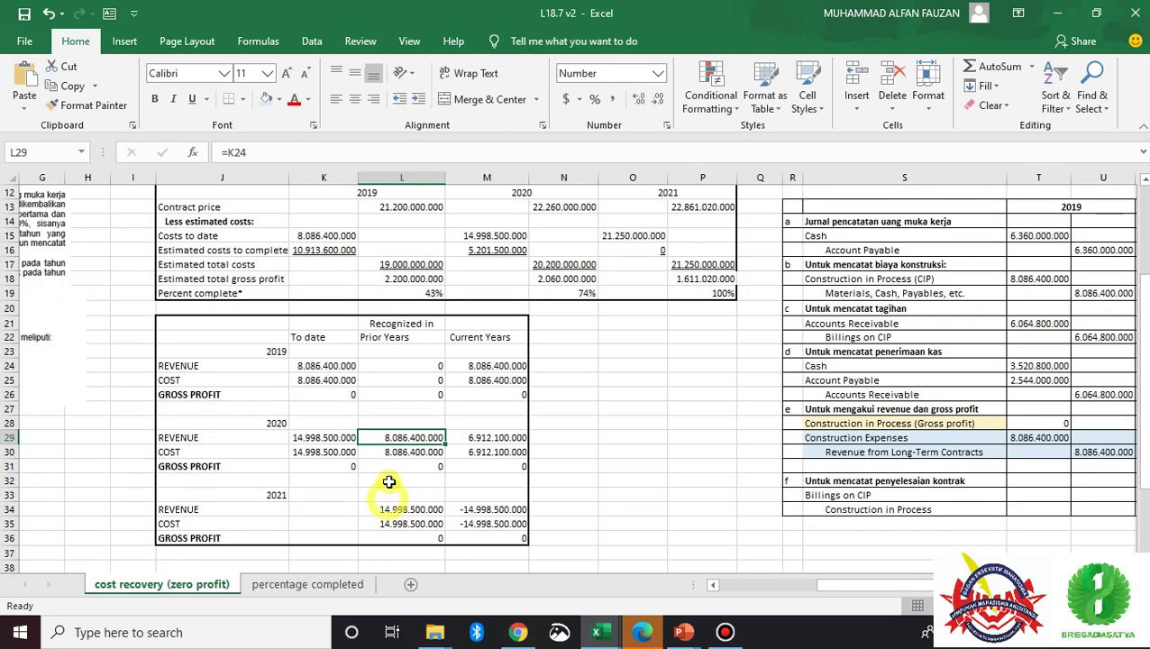
pyautogui.click(373, 407)
pyautogui.hotkey('ctrl', 'v')
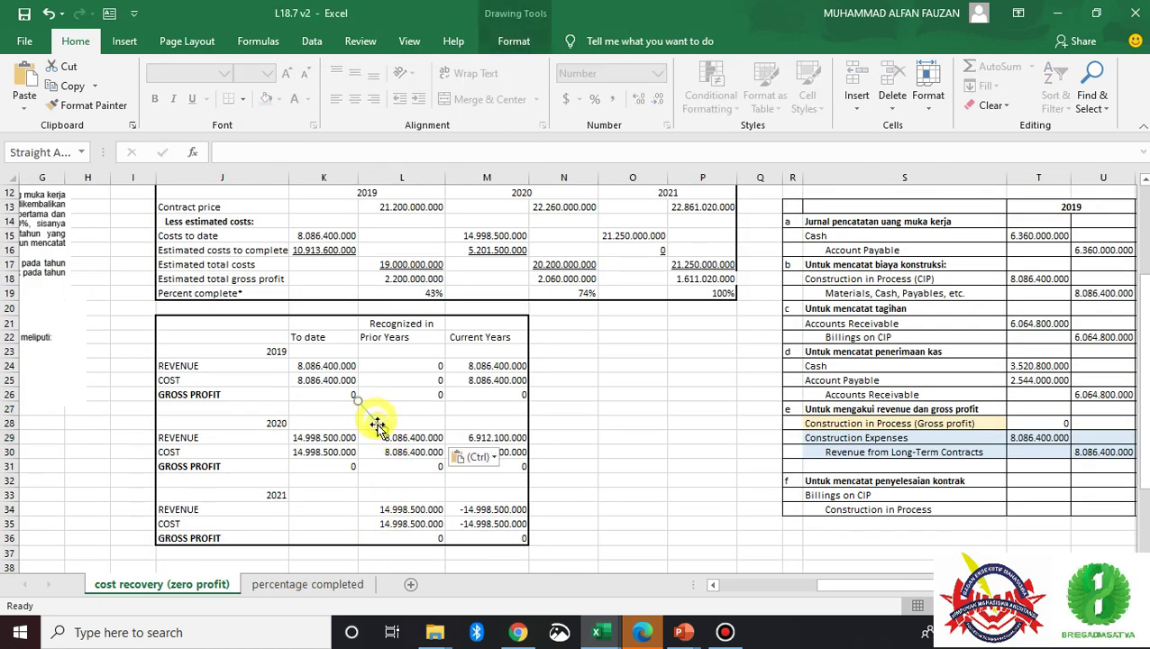
pyautogui.press('Escape')
pyautogui.click(369, 469)
pyautogui.hotkey('ctrl', 'v')
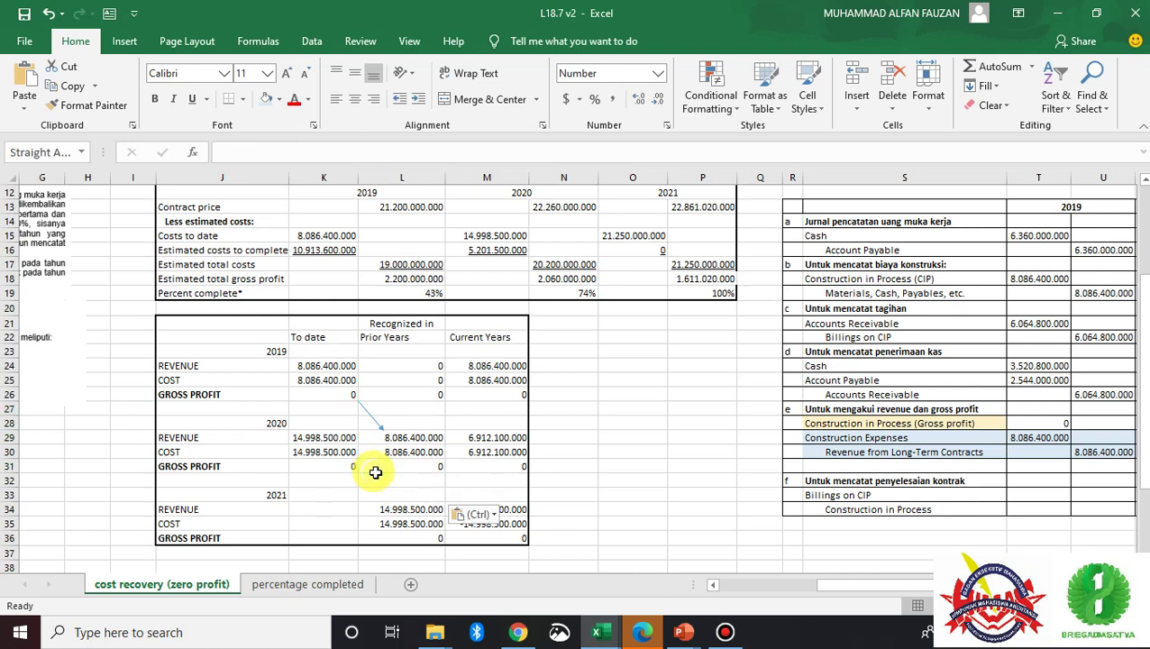
pyautogui.click(411, 482)
pyautogui.click(602, 494)
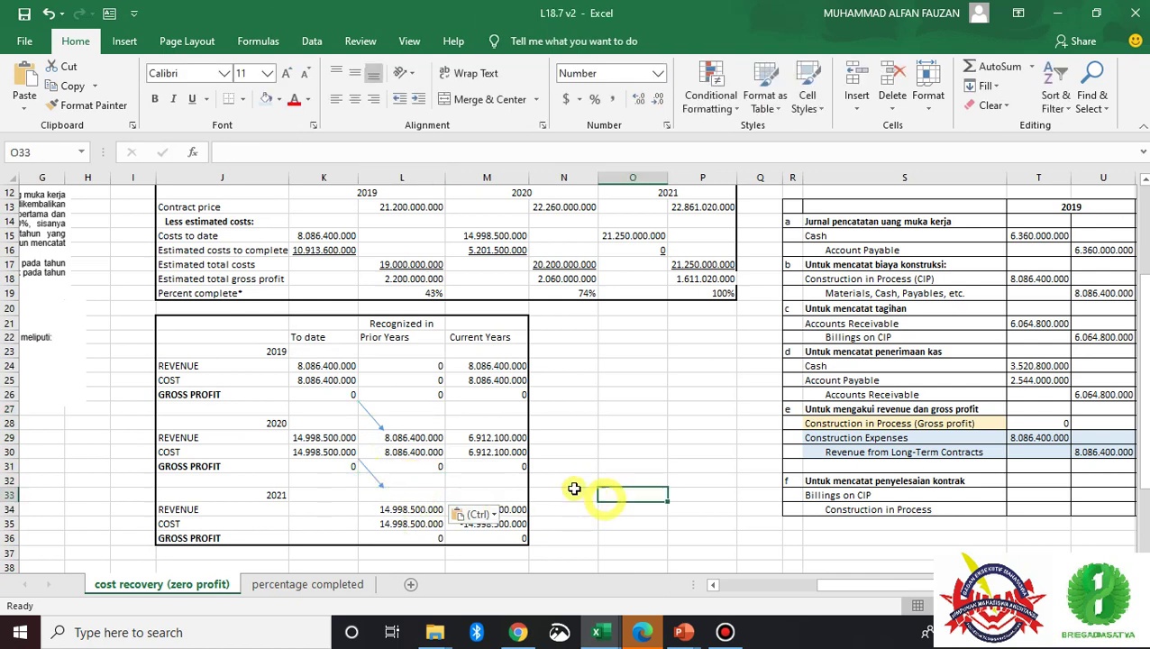
# - Link the 2021 to-date cost in K35 to the 2021 costs to date in O15
pyautogui.click(478, 451)
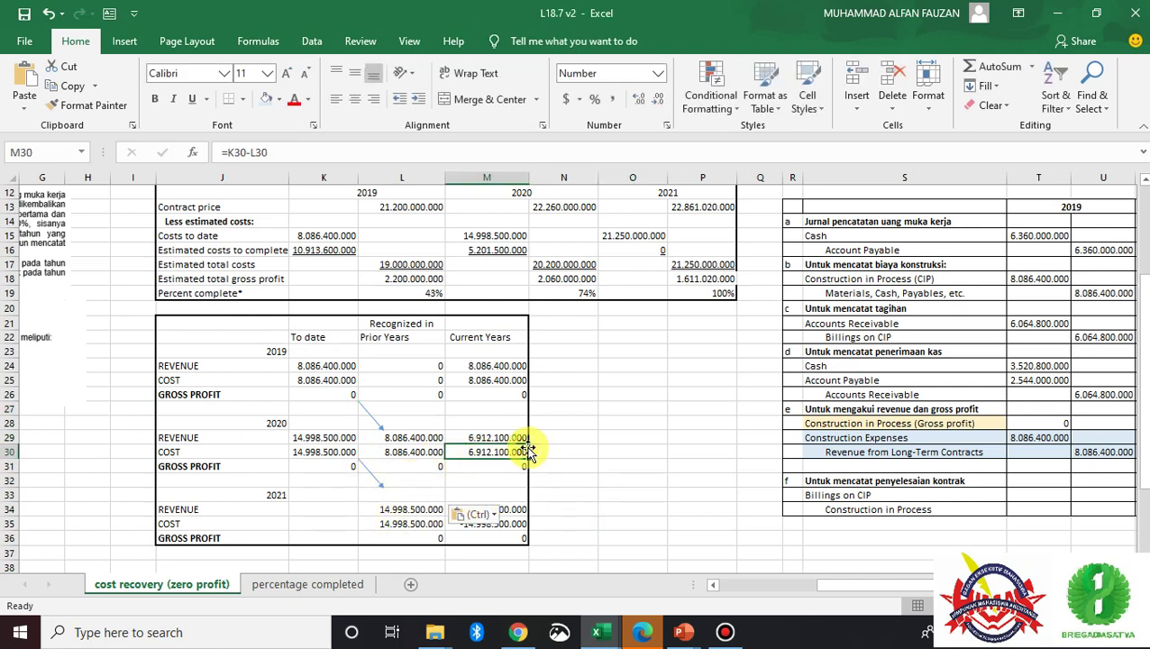
pyautogui.click(323, 510)
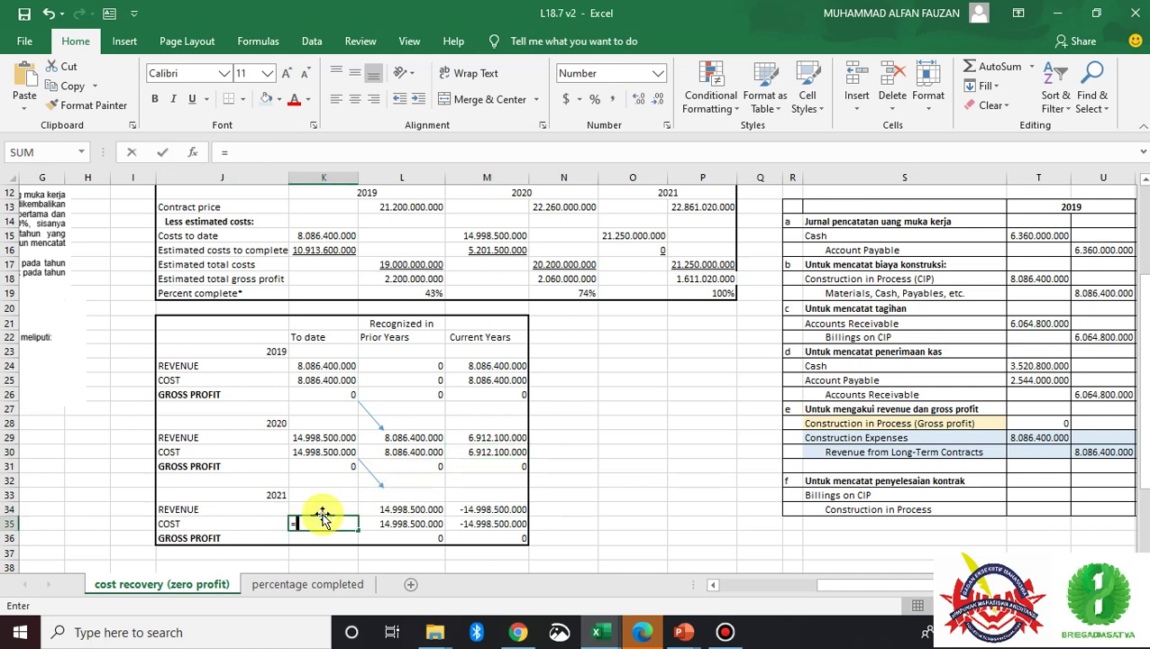
pyautogui.click(619, 235)
pyautogui.press('Return')
pyautogui.press('Up')
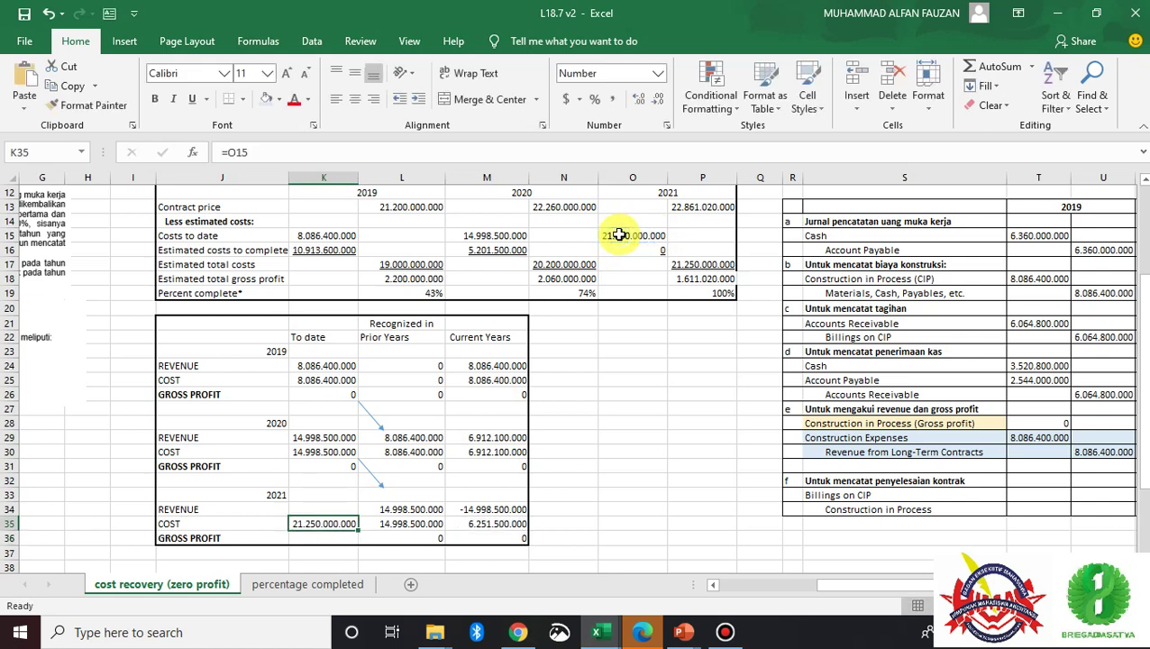
# - Link the 2021 to-date revenue in K34 to the 2021 contract price in P13
pyautogui.press('Up')
pyautogui.write('=')
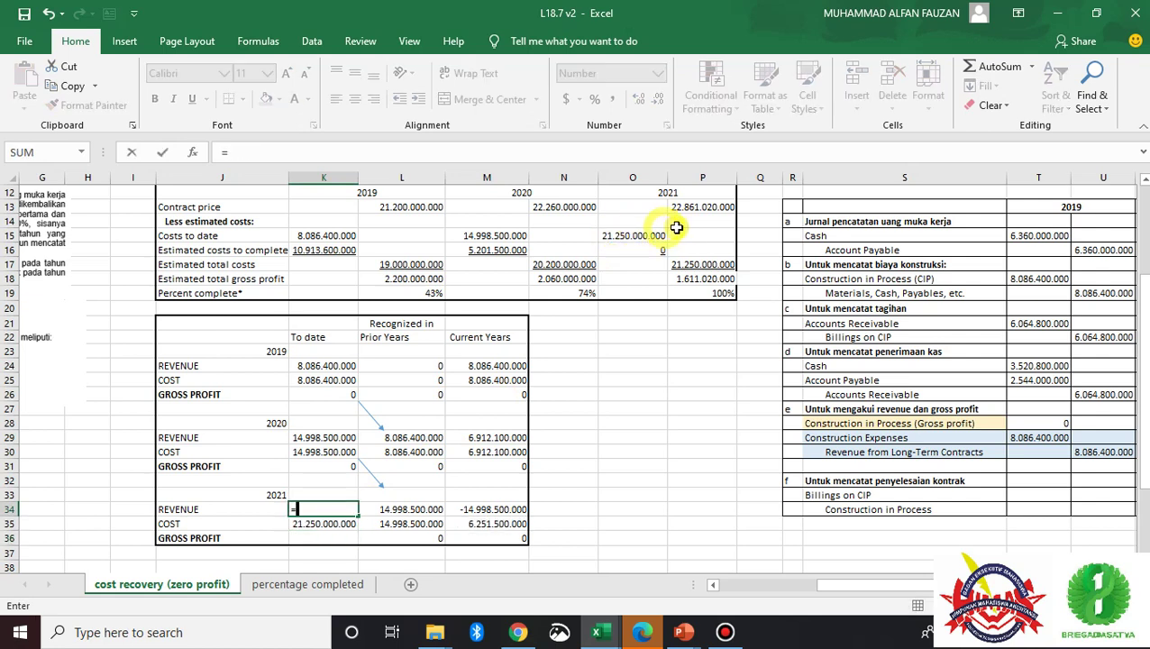
pyautogui.click(699, 208)
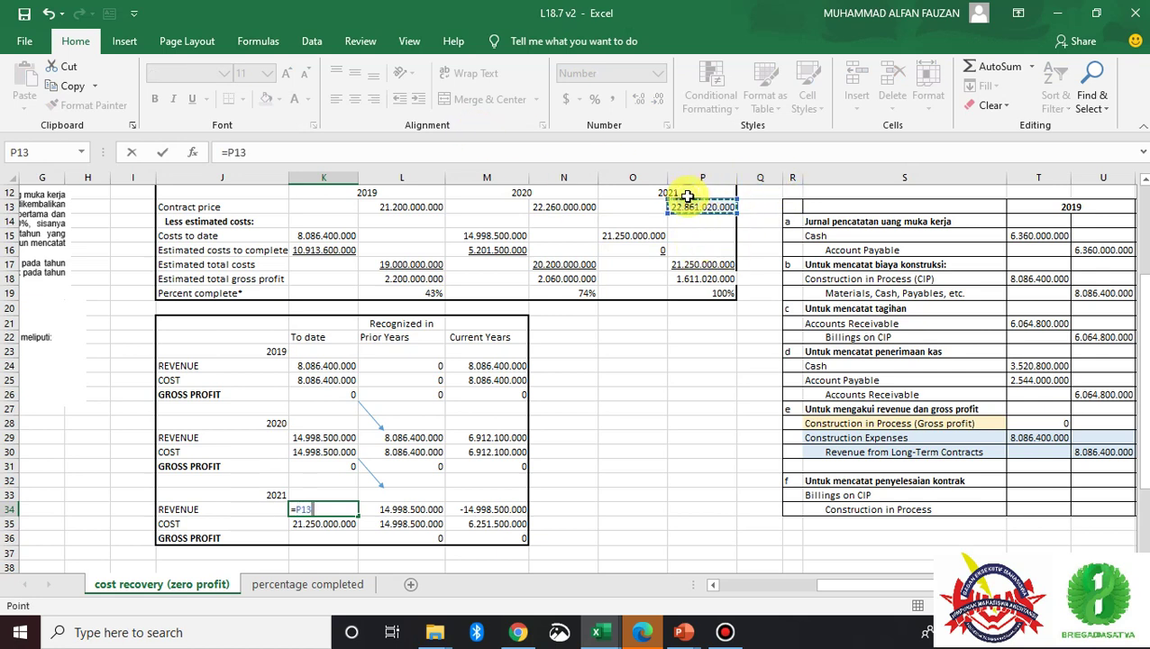
pyautogui.press('Return')
pyautogui.press('Down')
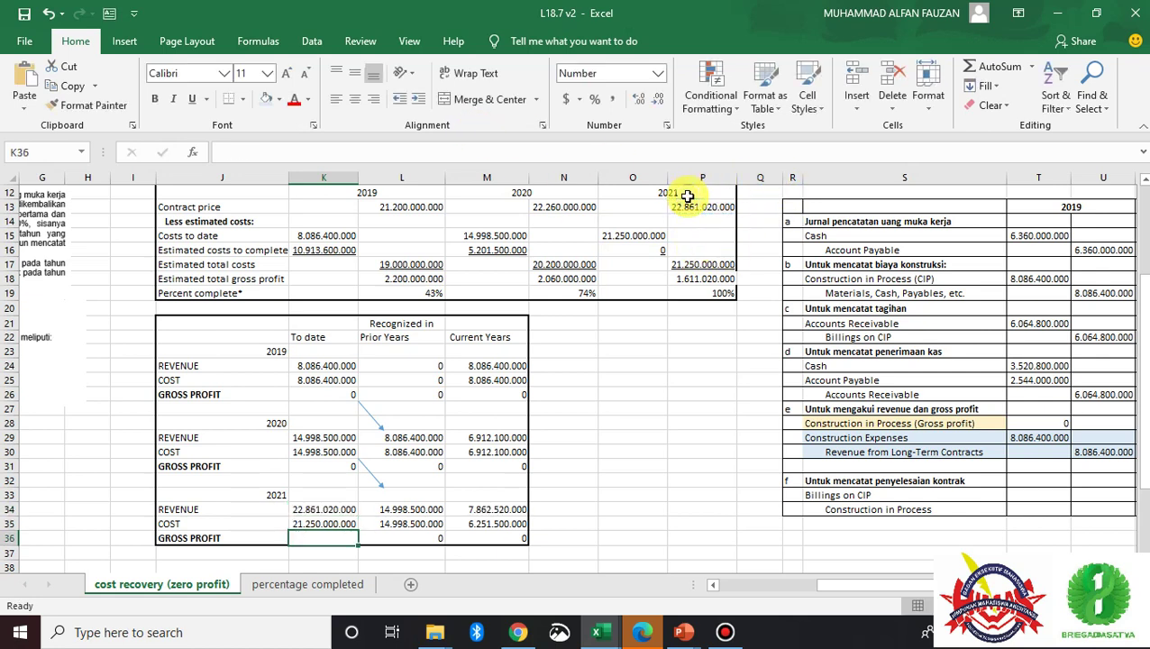
# - Calculate the 2021 to-date gross profit in K36 as revenue minus cost, =K34-K35
pyautogui.write('=')
pyautogui.press('Up')
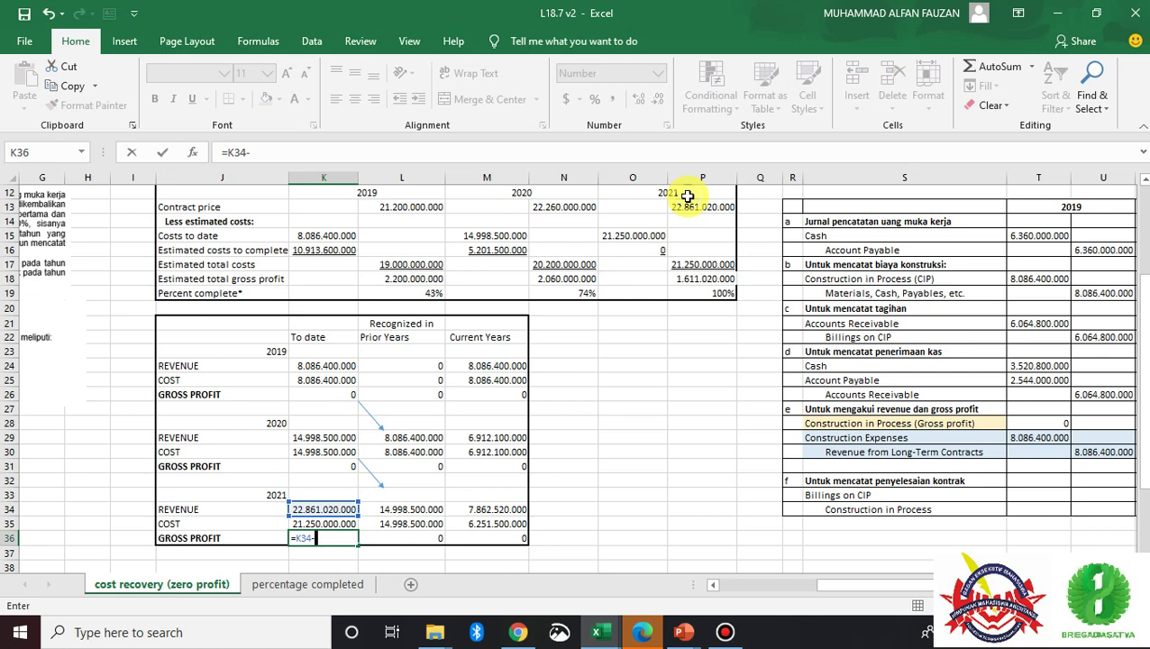
pyautogui.write('-')
pyautogui.press('Up')
pyautogui.press('Return')
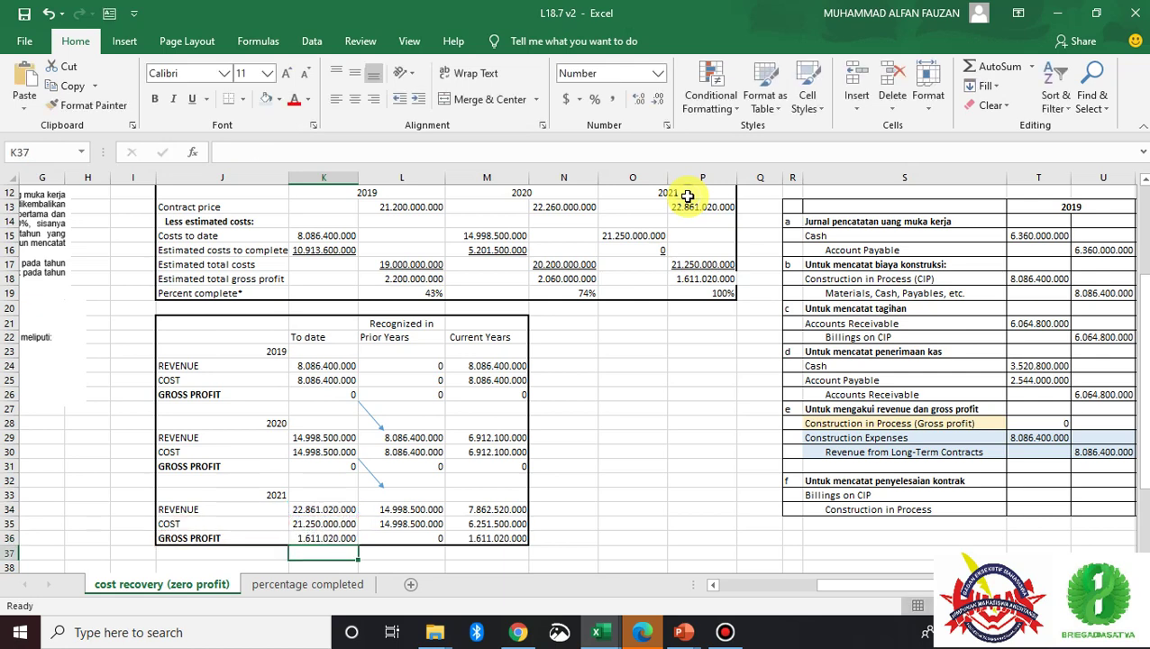
pyautogui.press('Right')
pyautogui.press('Up')
pyautogui.press('Up')
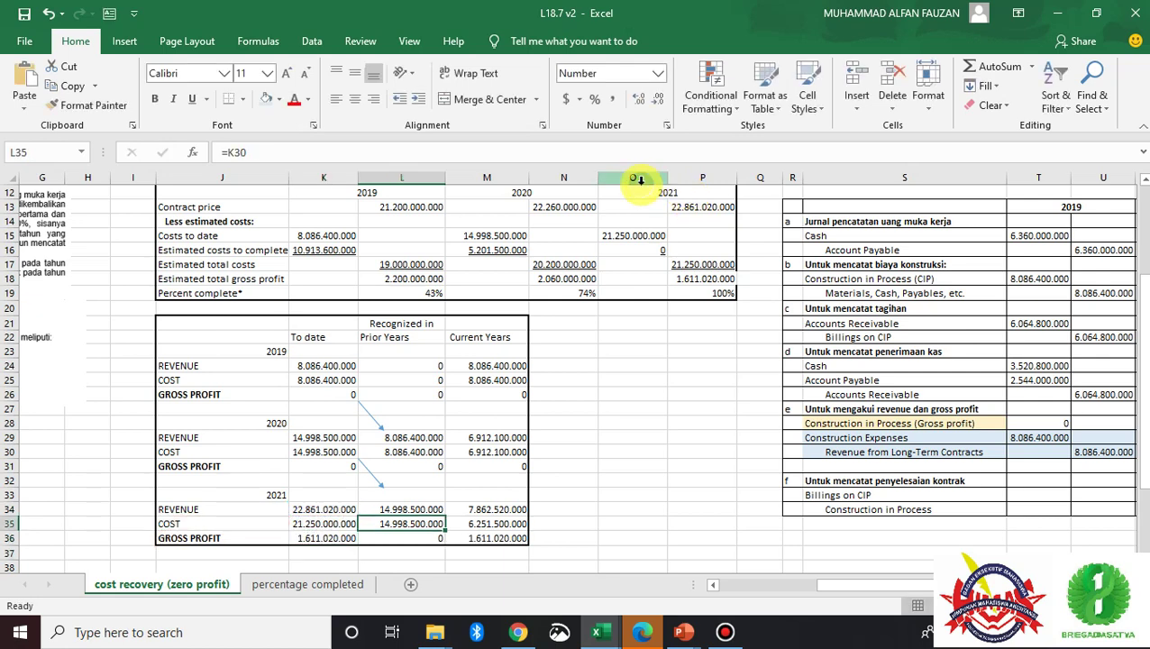
pyautogui.click(486, 509)
pyautogui.write('=')
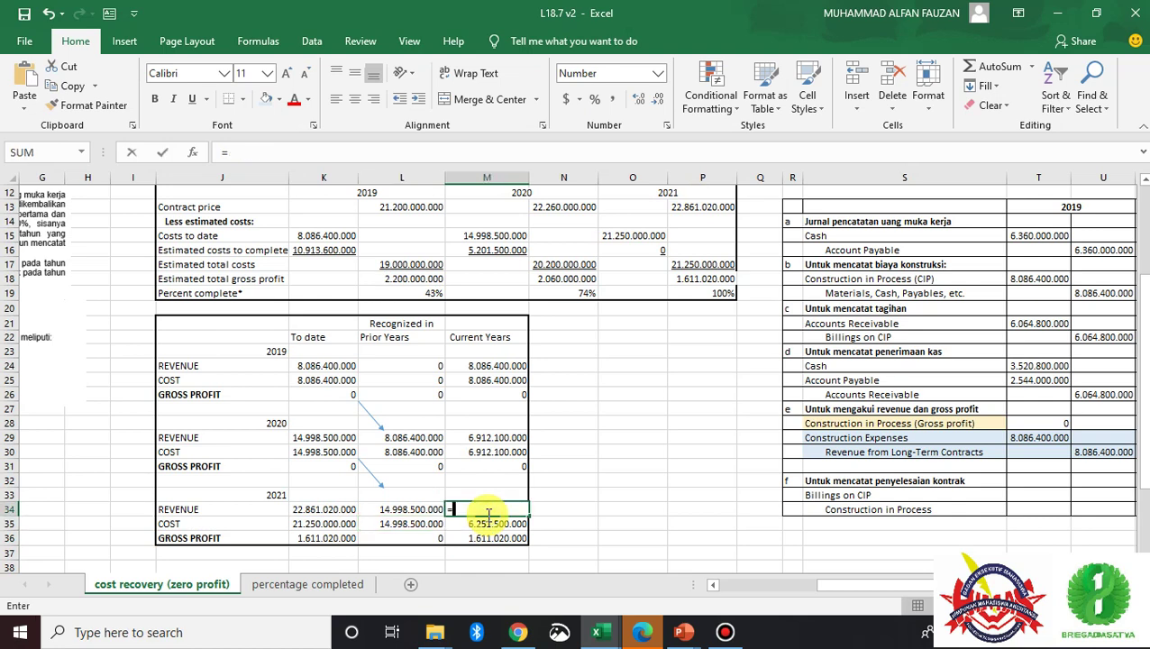
pyautogui.press('Down')
pyautogui.press('BackSpace')
pyautogui.press('BackSpace')
pyautogui.press('BackSpace')
pyautogui.press('BackSpace')
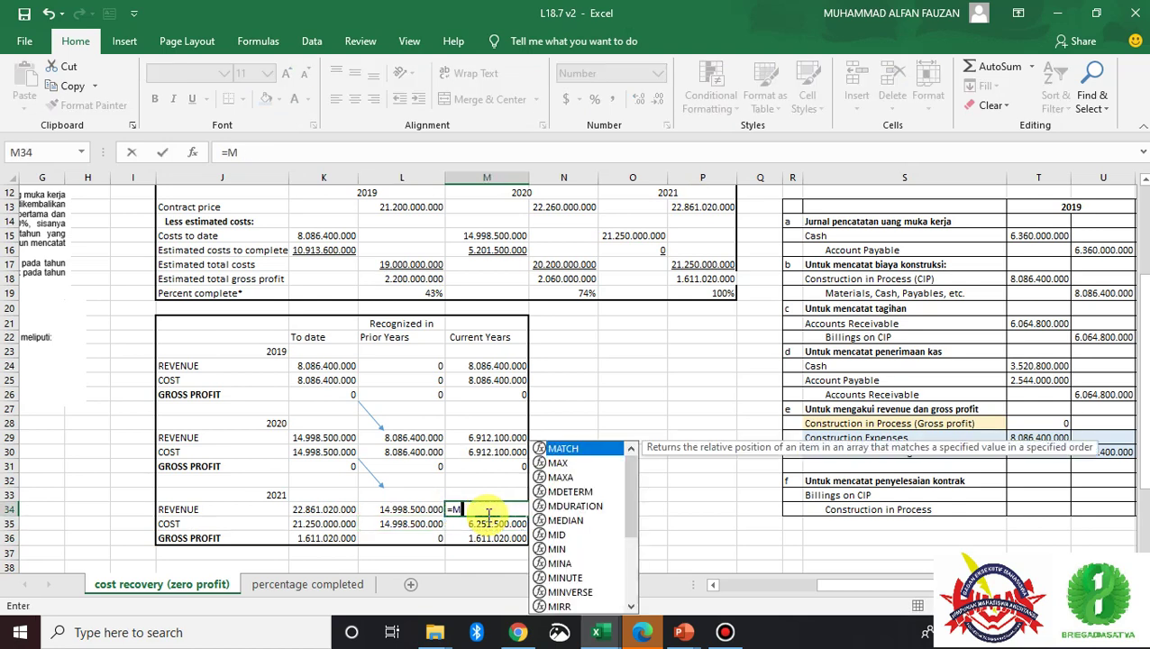
pyautogui.press('Escape')
# - Clear the 2021 current-year revenue, cost and gross profit cells in M34:M36
pyautogui.hotkey('shift', 'Down')
pyautogui.hotkey('shift', 'Down')
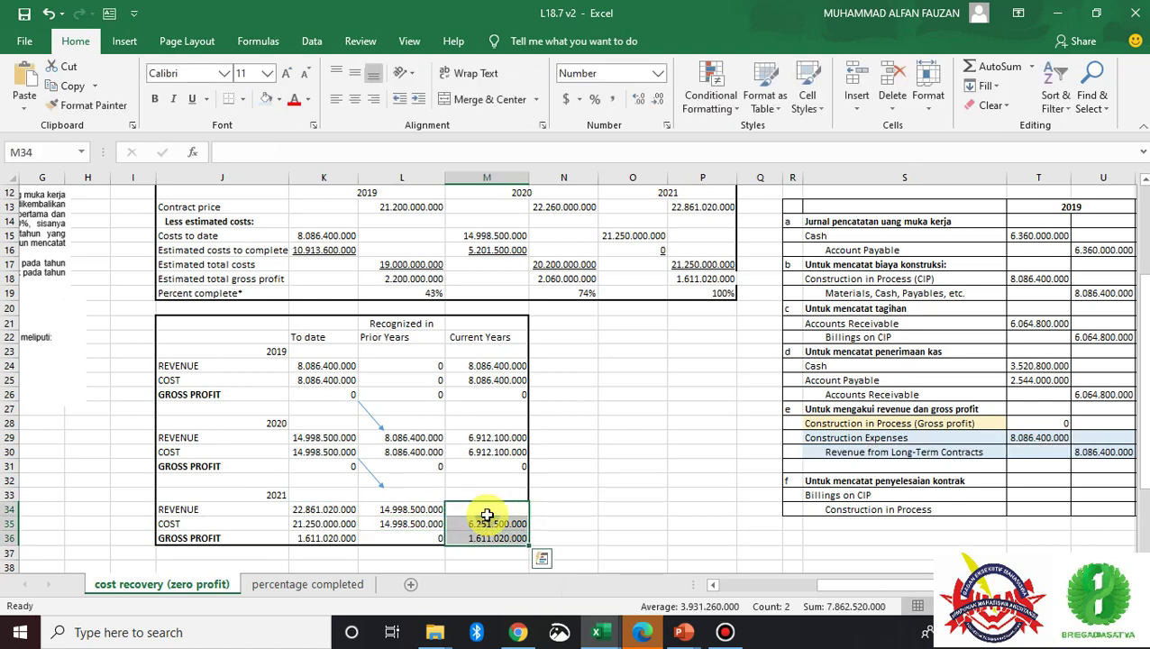
pyautogui.click(486, 514)
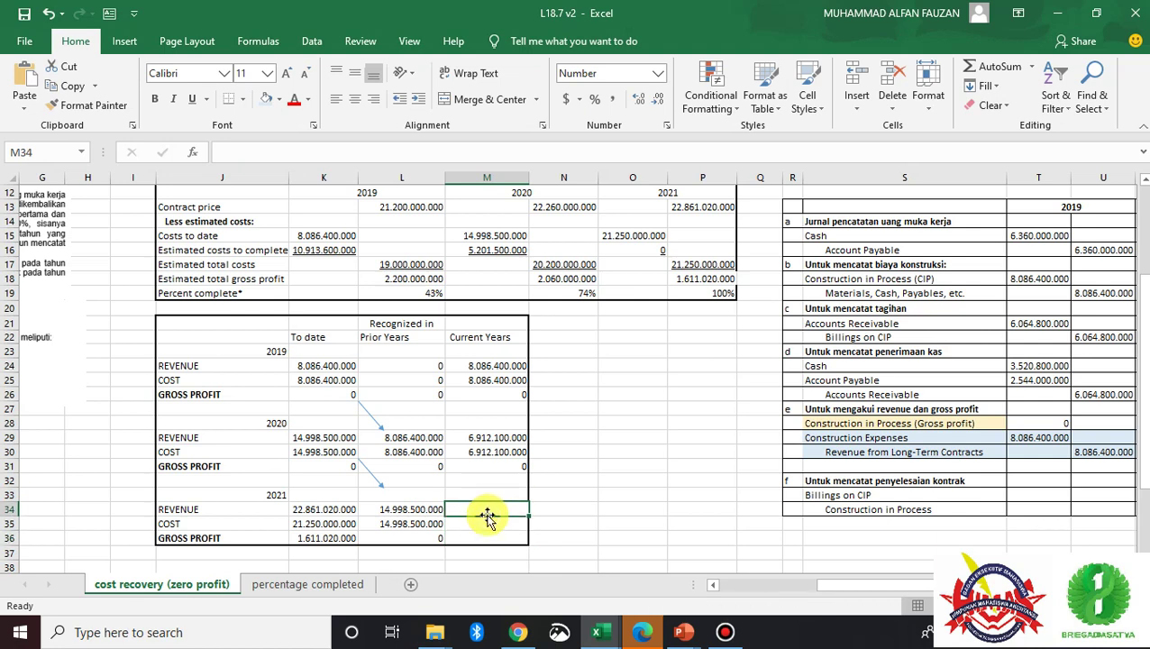
# - Calculate the 2021 current-year revenue in M34 as to-date minus prior-years revenue, =K34-L34
pyautogui.write('=')
pyautogui.press('Left')
pyautogui.press('Left')
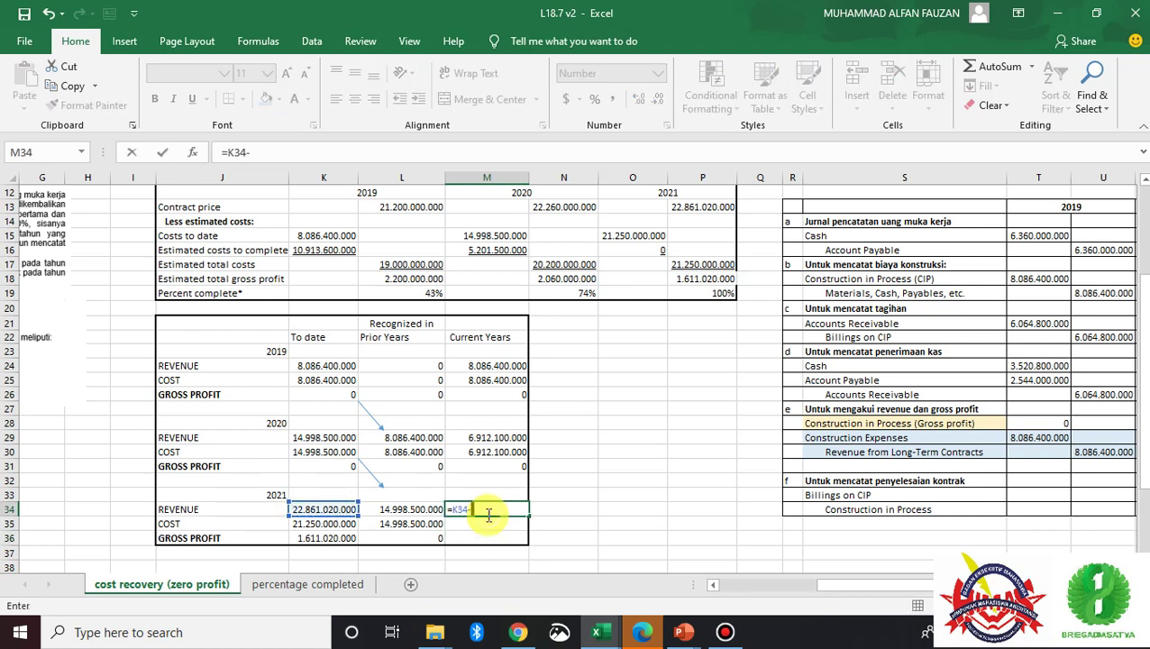
pyautogui.write('-')
pyautogui.press('Left')
pyautogui.press('Return')
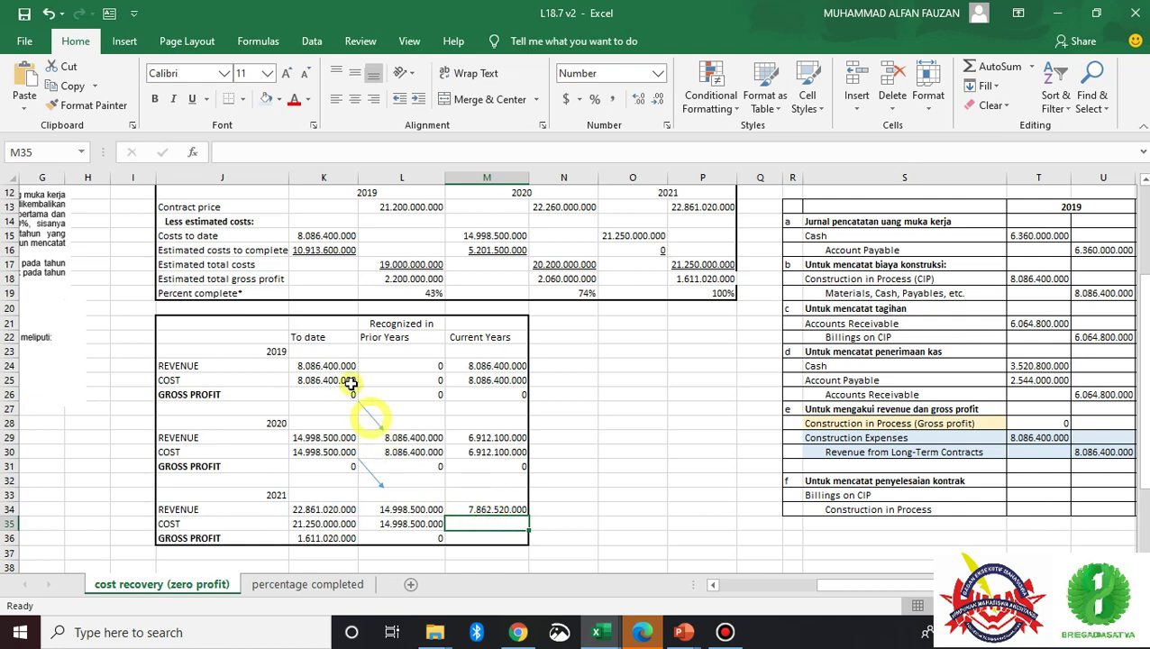
# - Calculate the 2021 current-year cost in M35 as to-date minus prior-years cost, =K35-L35
pyautogui.write('=')
pyautogui.press('Left')
pyautogui.press('Left')
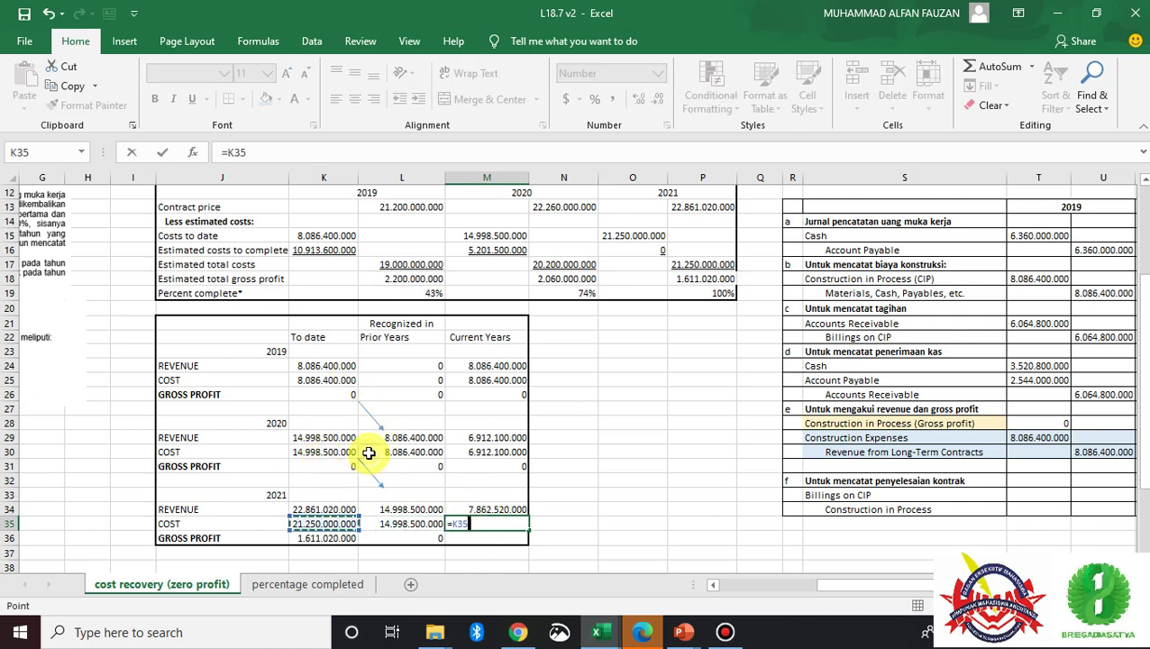
pyautogui.write('-')
pyautogui.press('Left')
pyautogui.press('Return')
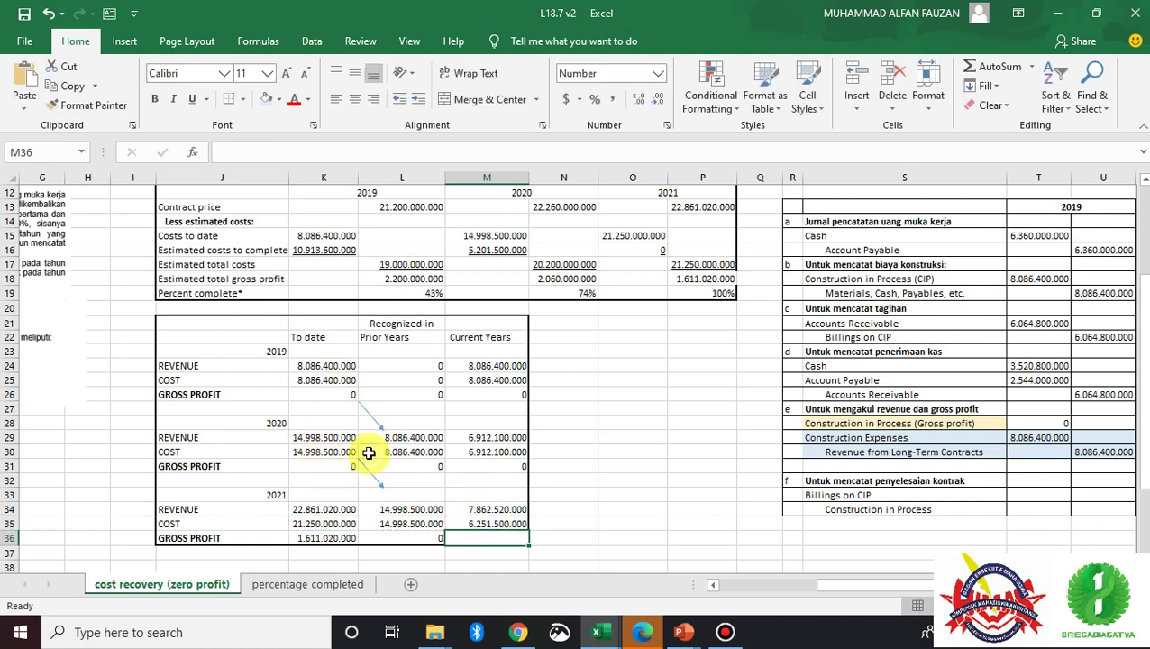
# - Calculate the 2021 current-year gross profit in M36 as to-date minus prior-years gross profit, =K36-L36
pyautogui.write('=')
pyautogui.press('Left')
pyautogui.press('Left')
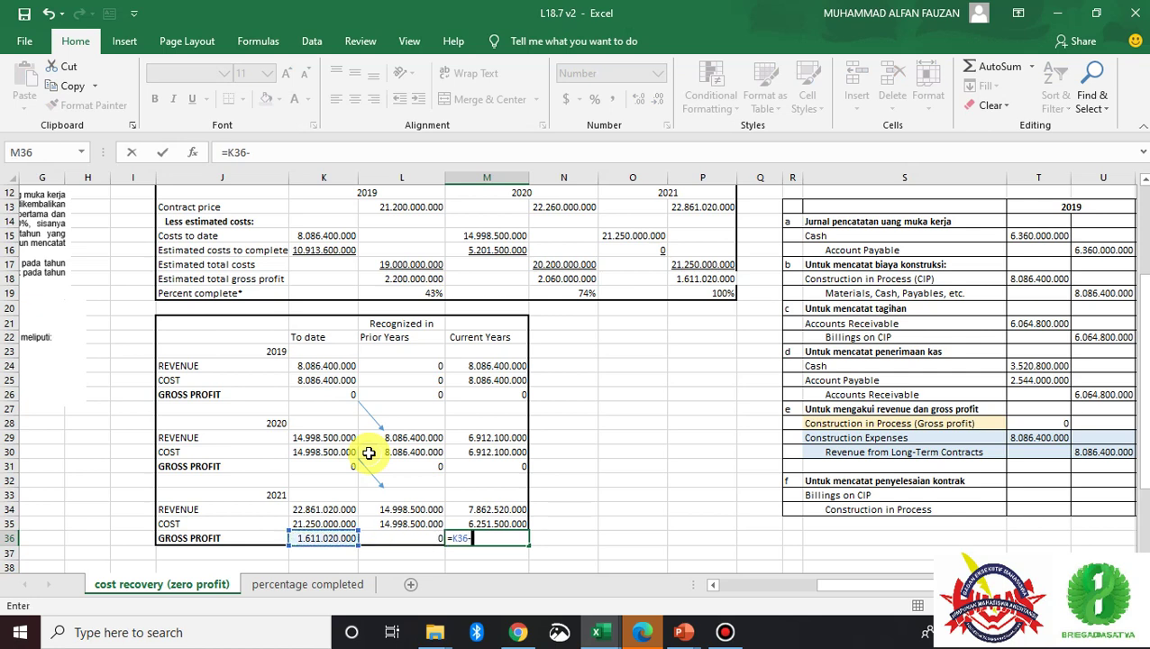
pyautogui.write('-')
pyautogui.press('Left')
pyautogui.press('Return')
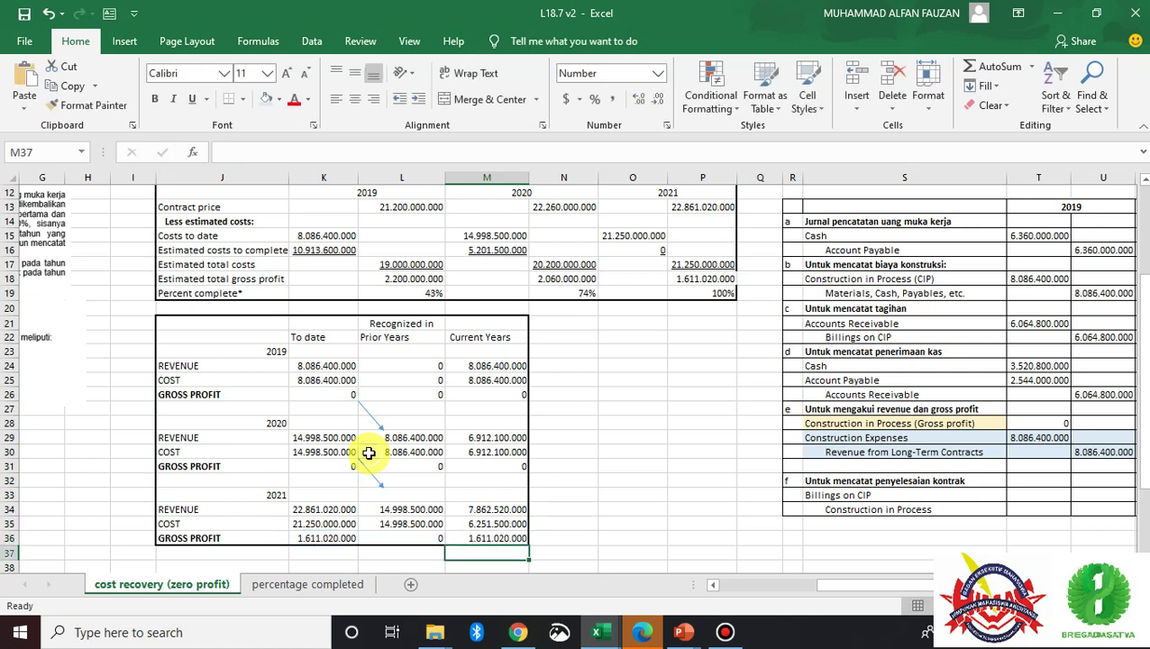
# - Fill the Current Years column M22:M36 with light blue and make the 2021 gross profit in M36 bold
pyautogui.click(490, 394)
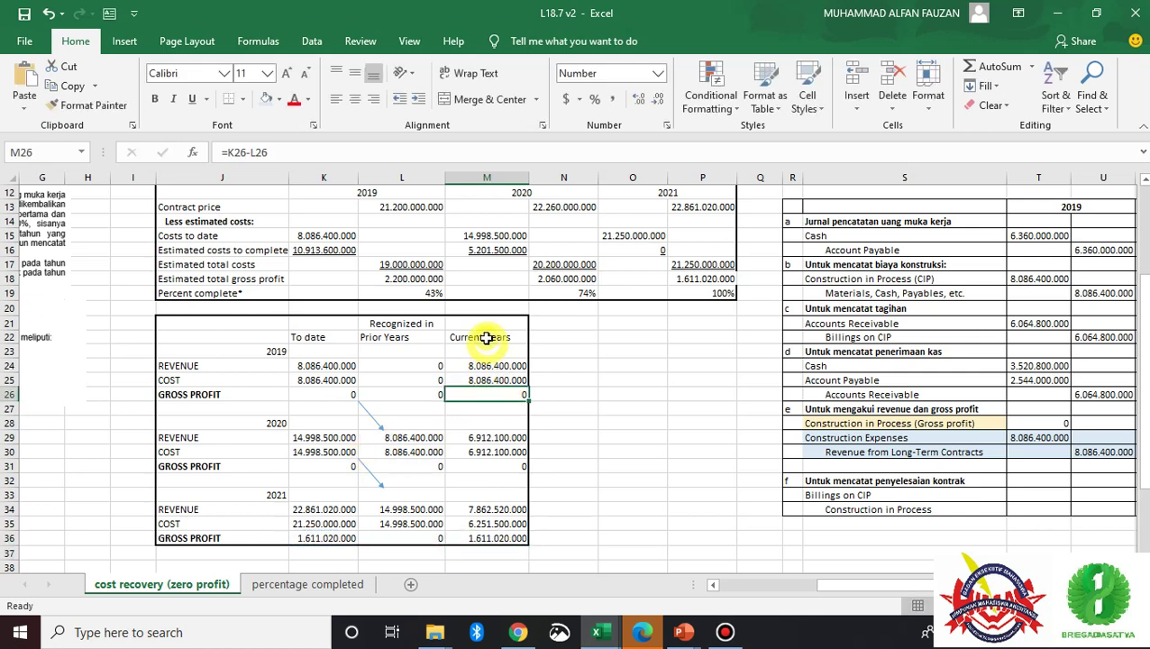
pyautogui.moveTo(487, 337); pyautogui.dragTo(491, 532)
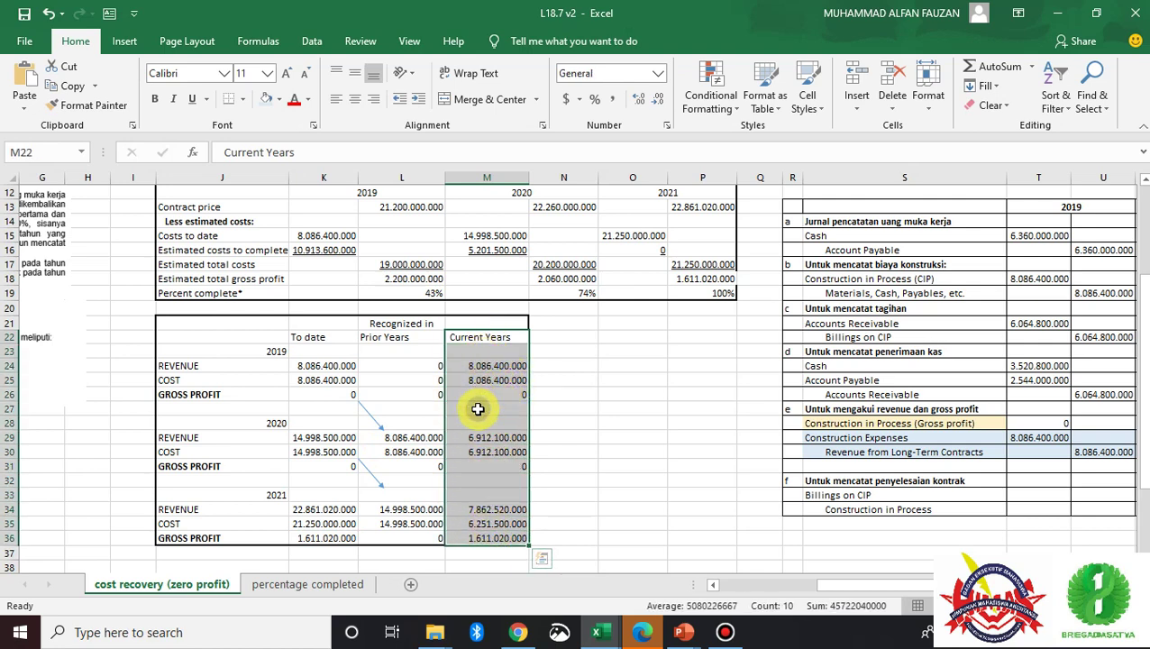
pyautogui.click(265, 98)
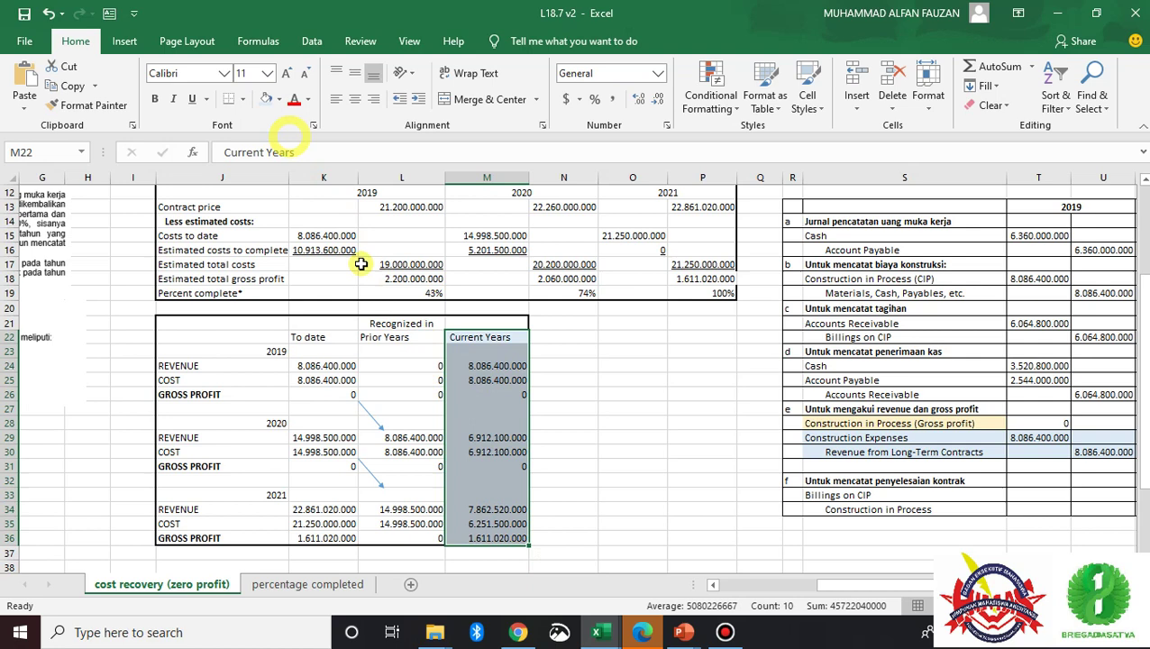
pyautogui.click(487, 500)
pyautogui.click(484, 538)
pyautogui.hotkey('ctrl', 'b')
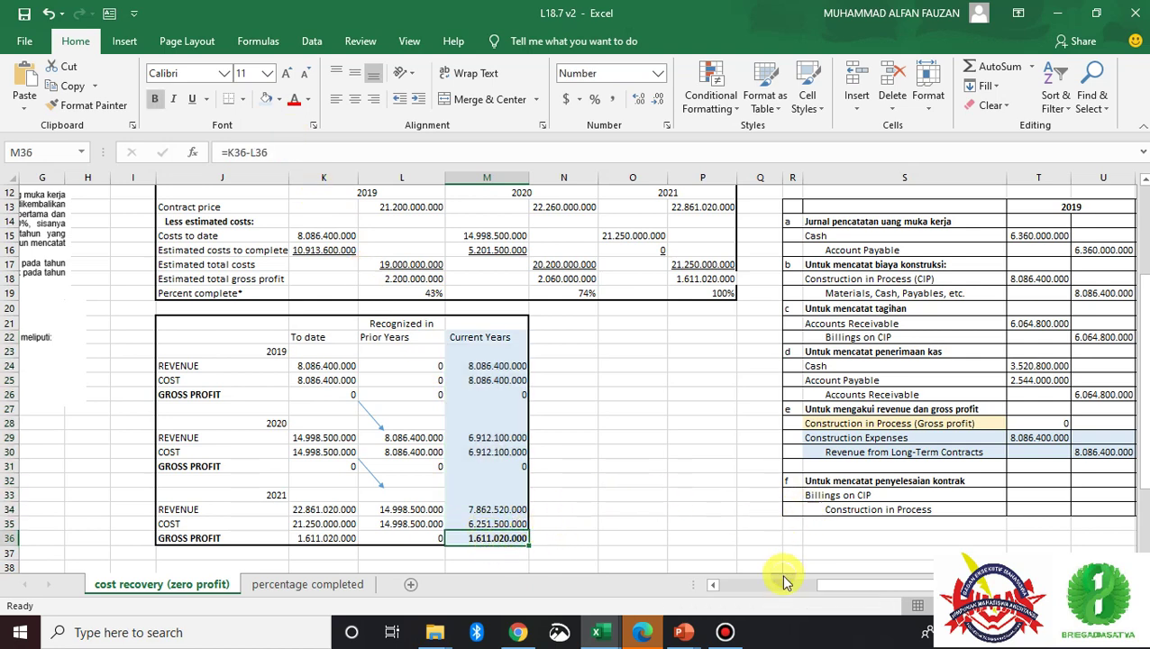
# - Fill journal entries a to d in R14:Y26 with light green
pyautogui.moveTo(846, 588); pyautogui.dragTo(919, 588)
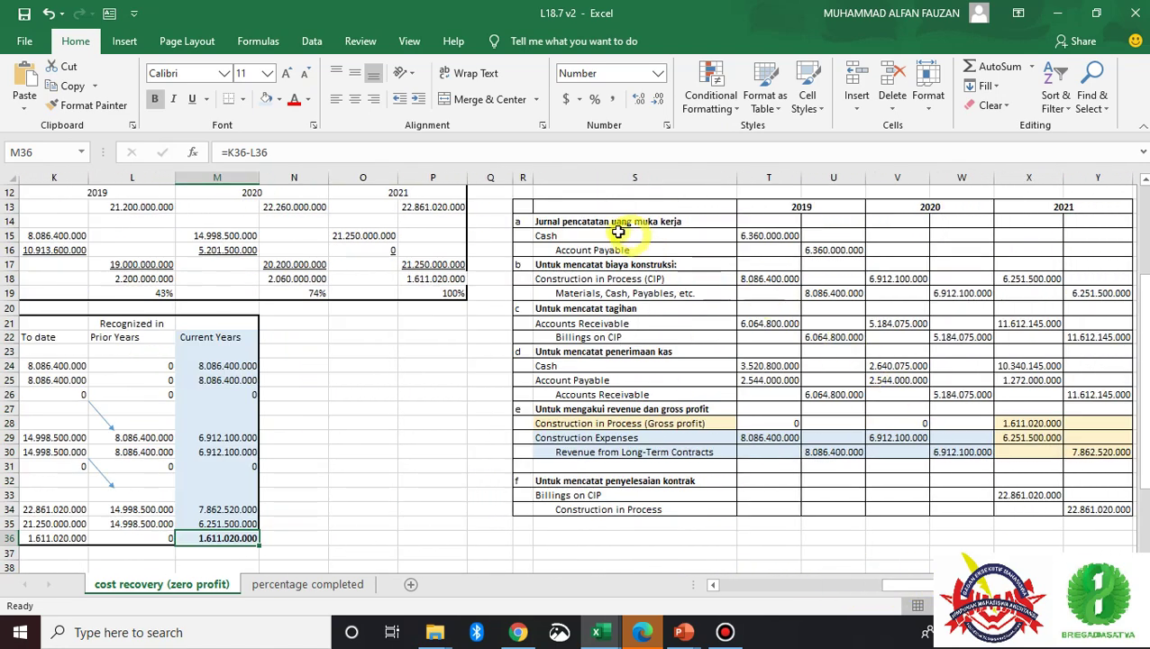
pyautogui.moveTo(521, 222); pyautogui.dragTo(1101, 394)
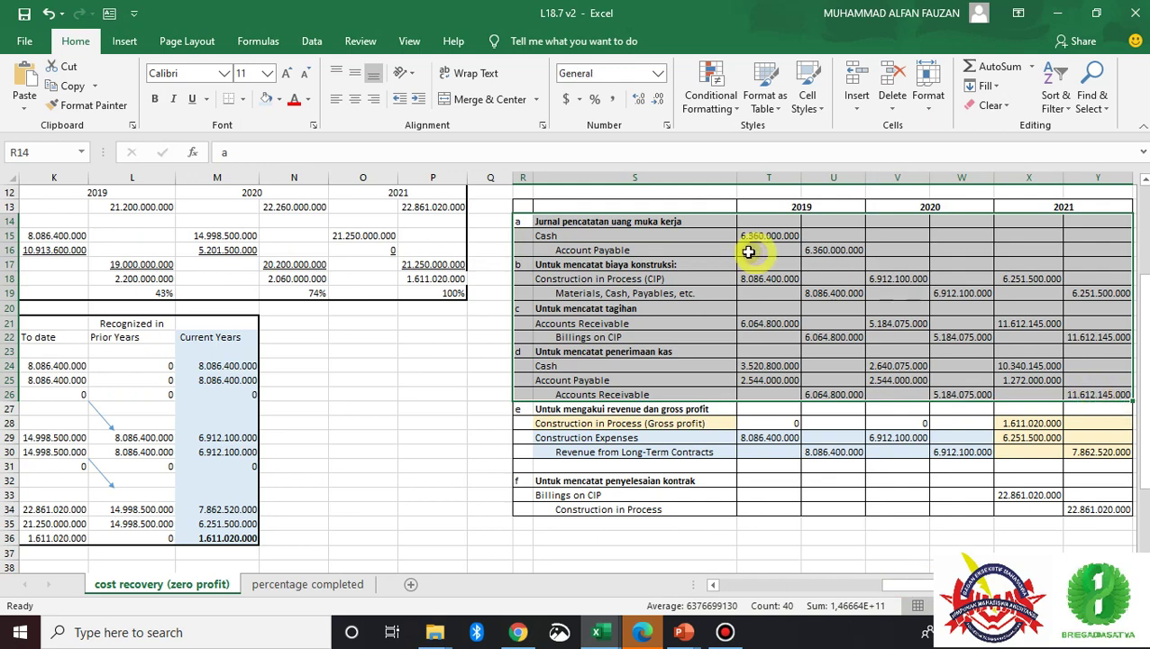
pyautogui.click(280, 99)
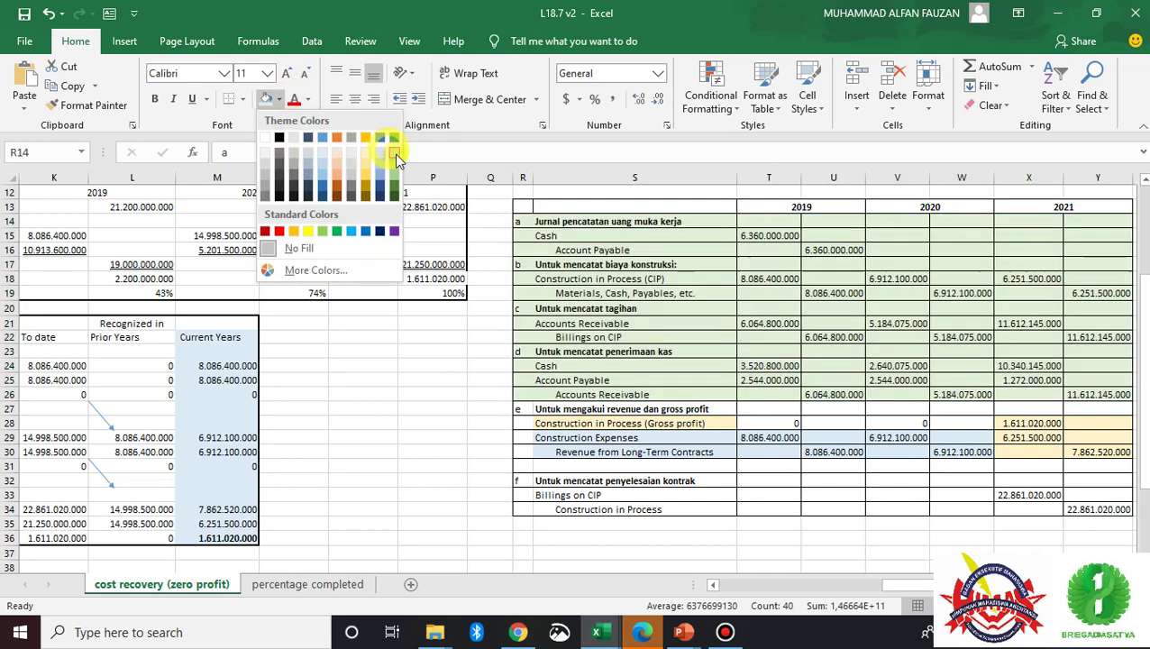
pyautogui.click(399, 159)
pyautogui.click(434, 396)
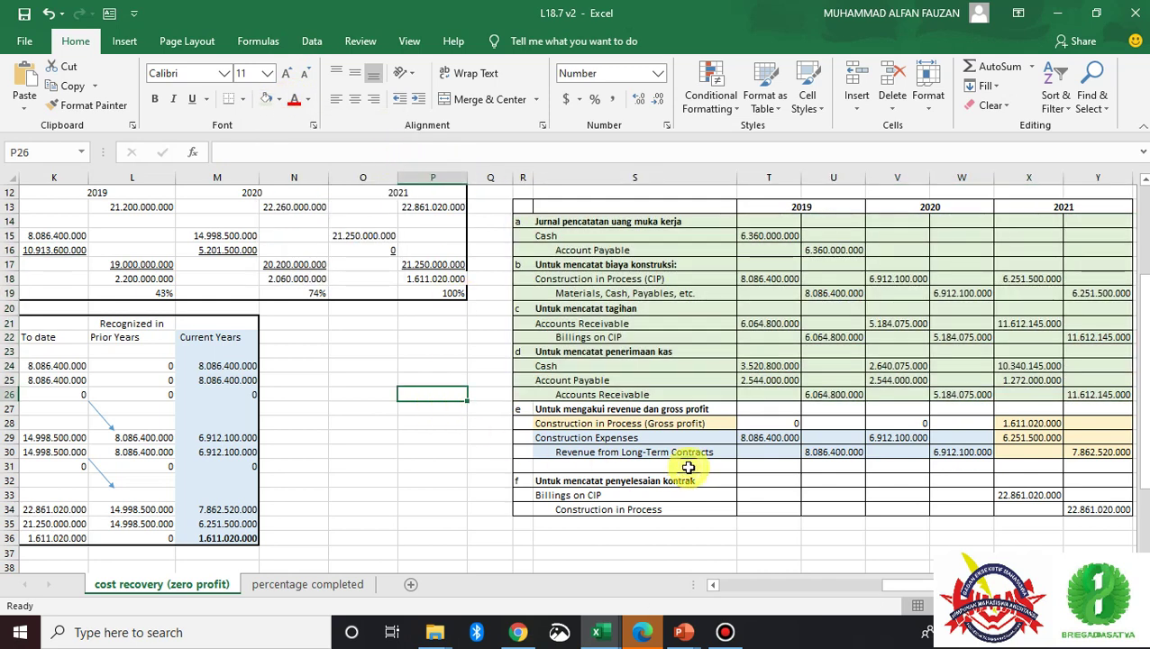
# - Examine the 2019 and 2020 gross profit, construction expense and revenue cells of journal entry e and the cells they link to
pyautogui.click(626, 467)
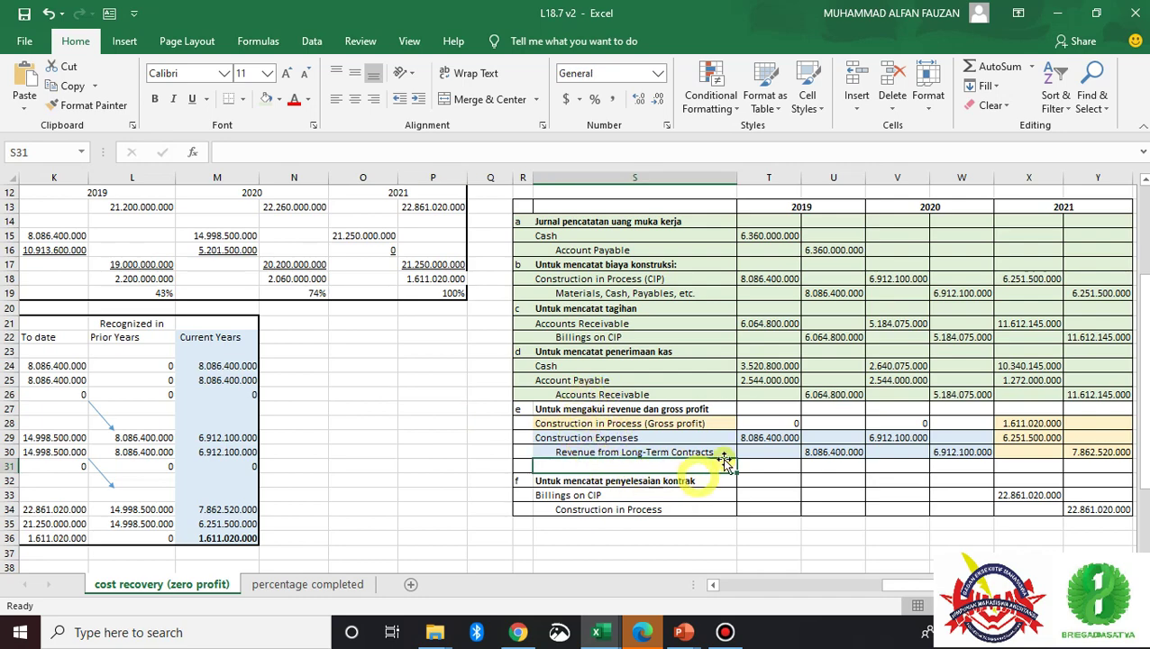
pyautogui.click(635, 437)
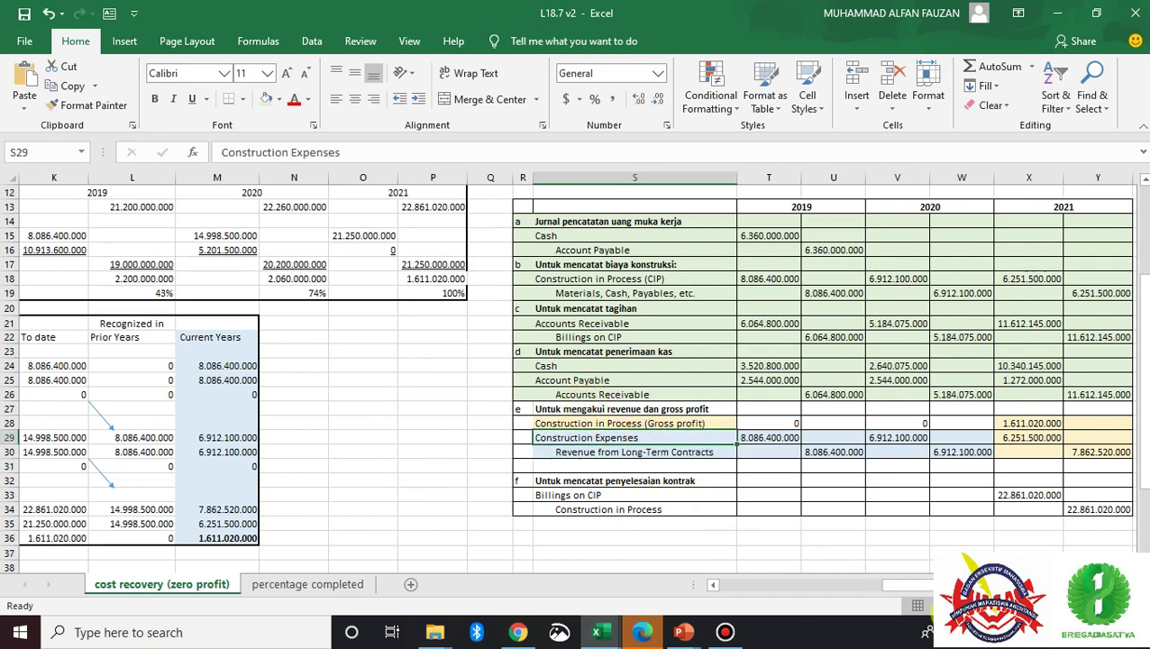
pyautogui.moveTo(919, 590)
pyautogui.mouseDown()
pyautogui.moveTo(805, 590)
pyautogui.moveTo(919, 590)
pyautogui.mouseUp()
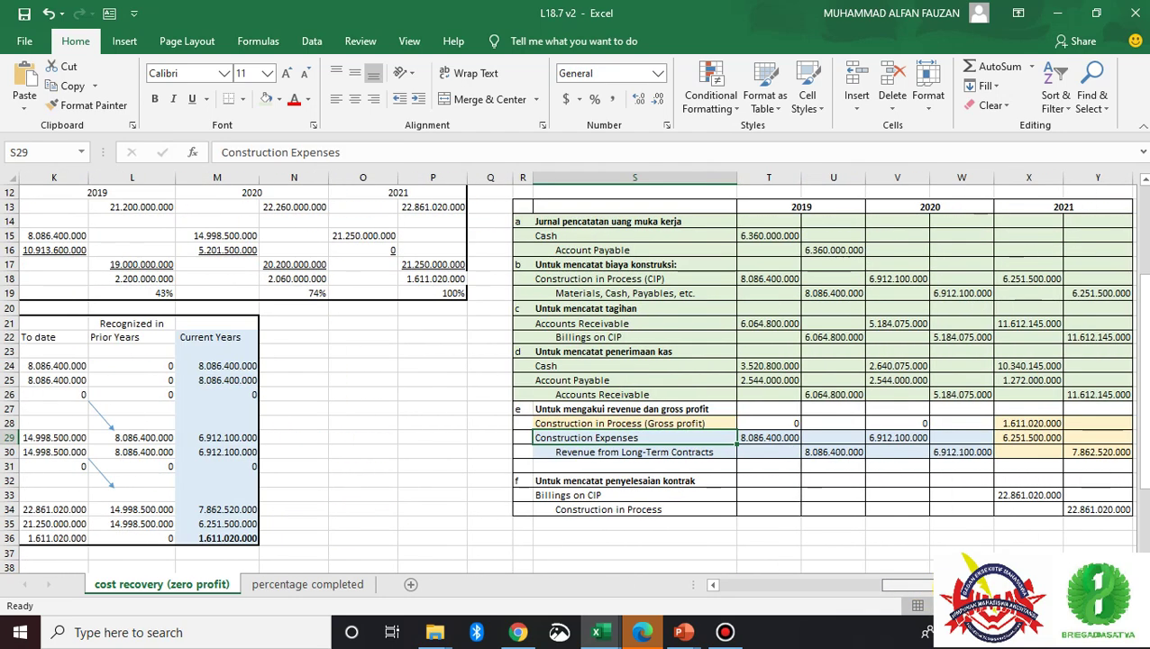
pyautogui.click(777, 437)
pyautogui.click(833, 450)
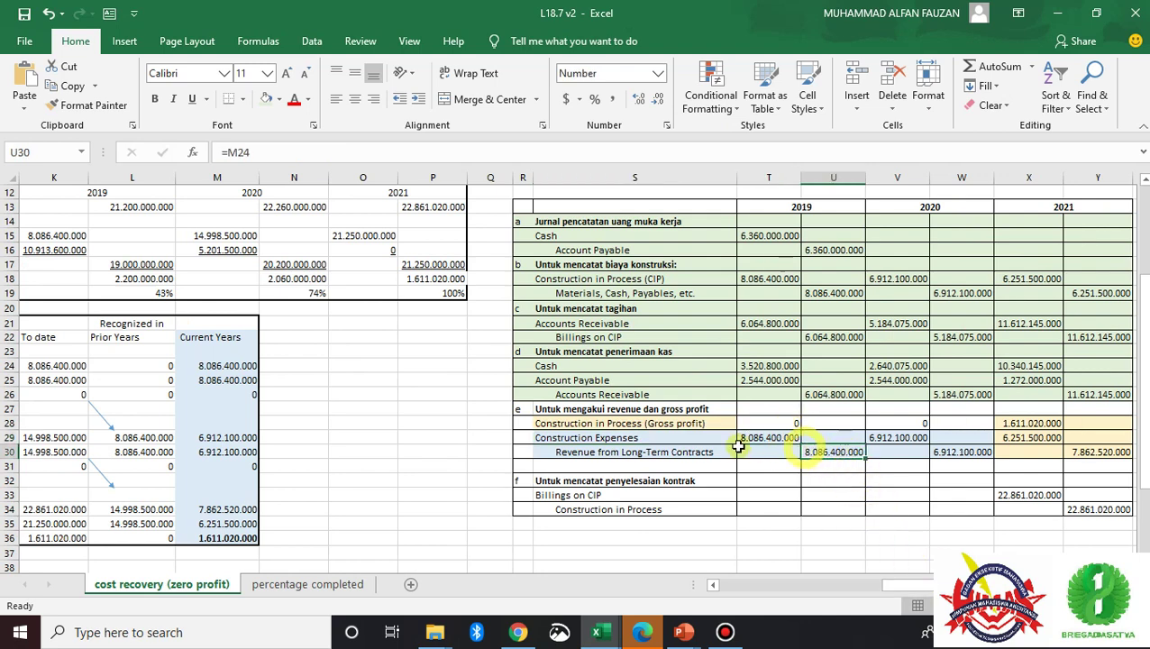
pyautogui.click(556, 436)
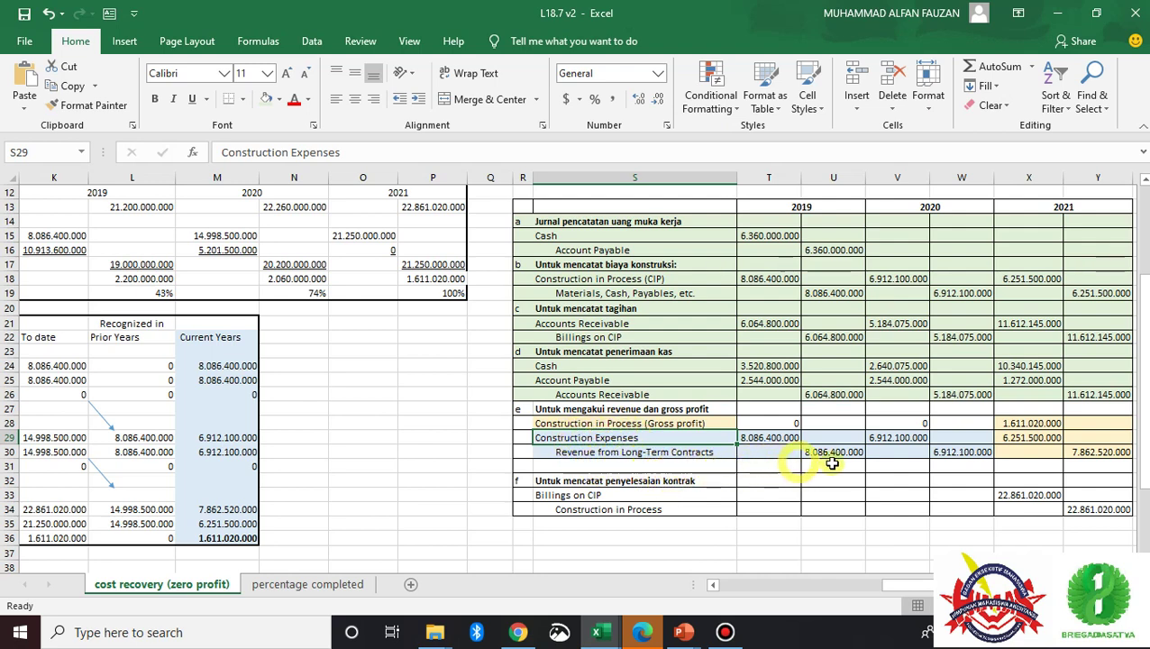
pyautogui.press('Right')
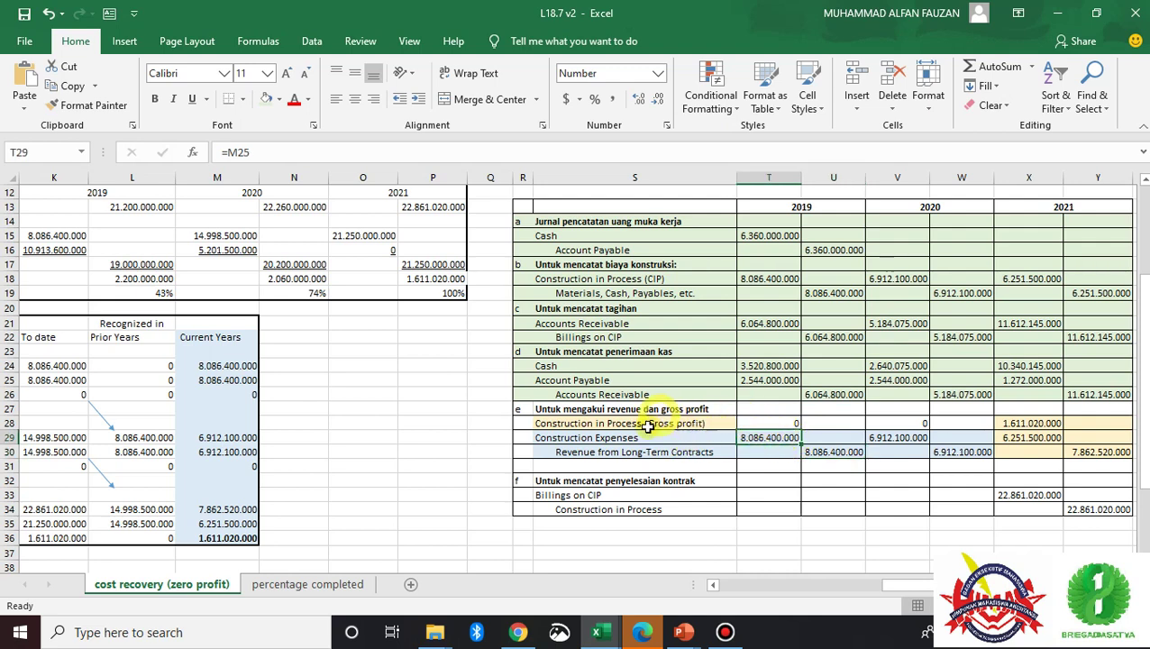
pyautogui.click(784, 421)
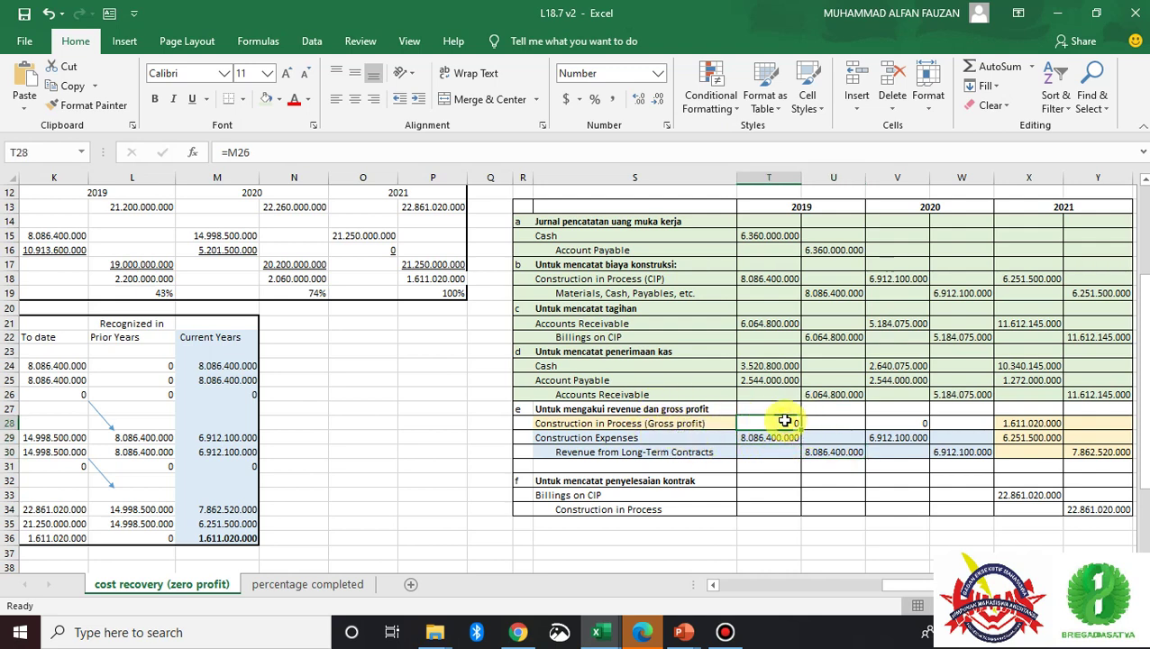
pyautogui.press('Right')
pyautogui.press('Right')
pyautogui.press('Down')
pyautogui.press('Left')
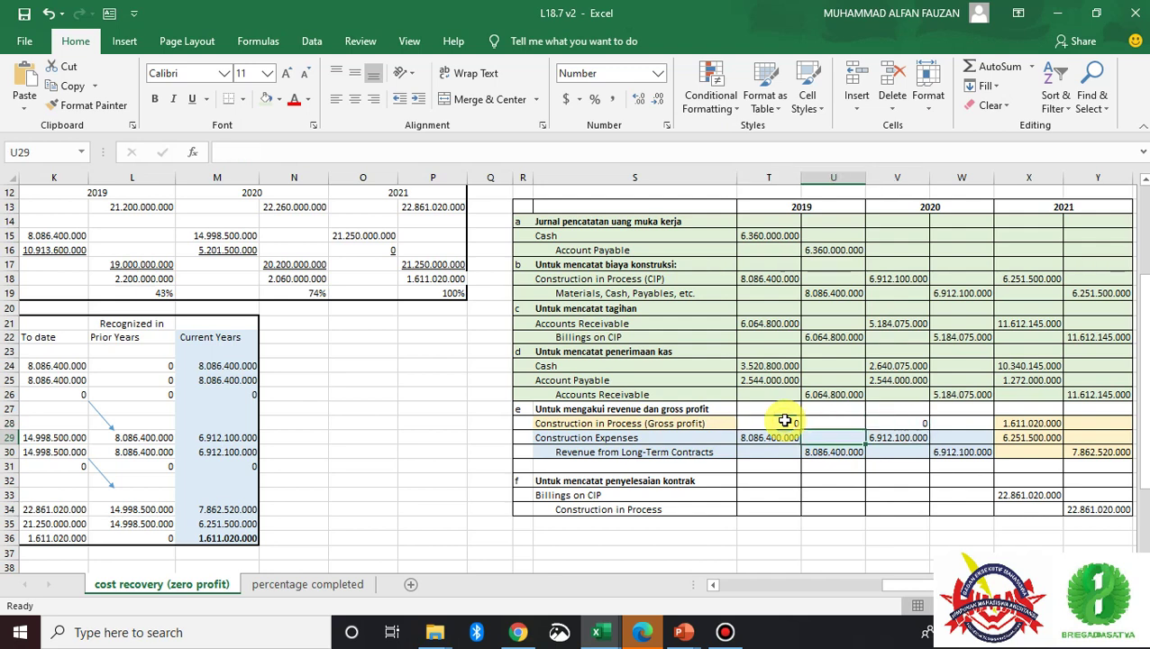
pyautogui.press('Left')
pyautogui.press('Down')
pyautogui.press('Right')
pyautogui.press('Right')
pyautogui.press('Right')
pyautogui.press('Right')
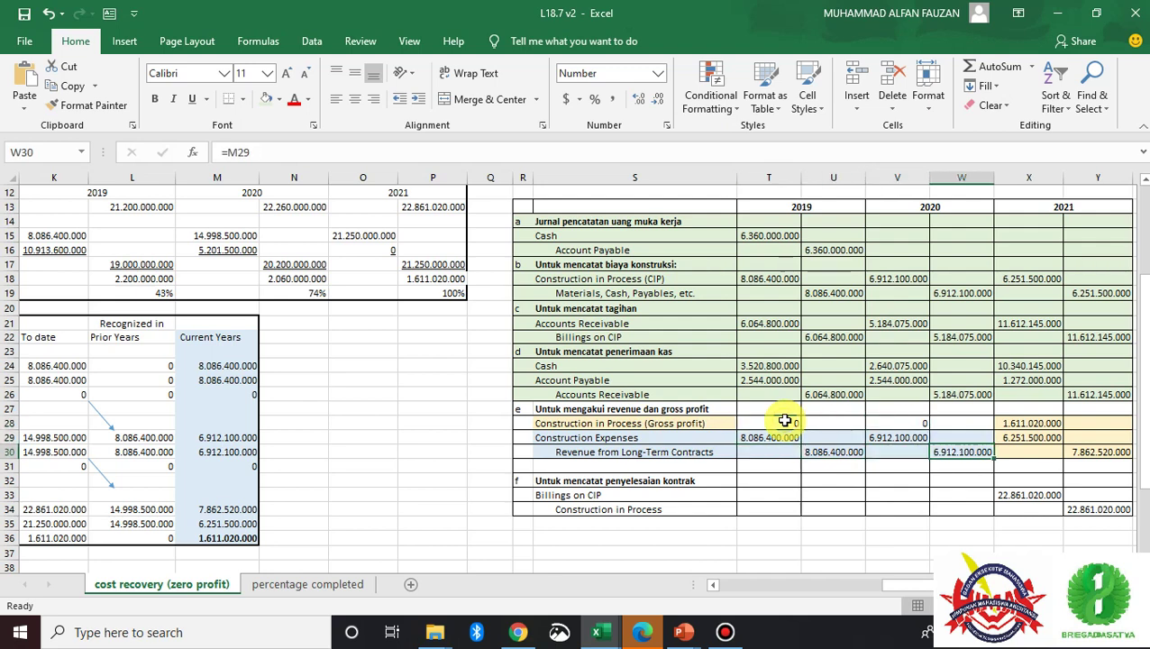
# - Link the 2021 Revenue from Long-Term Contracts in Y30 to the 2021 current-year revenue with =M34
pyautogui.press('Right')
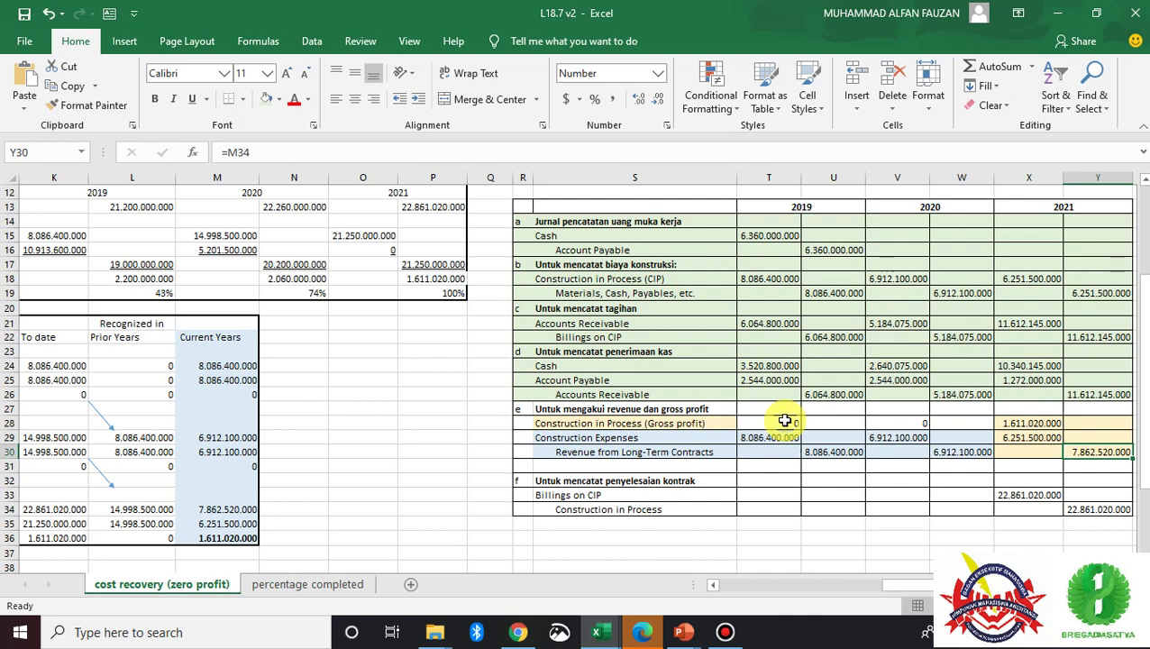
pyautogui.write('=')
pyautogui.click(214, 509)
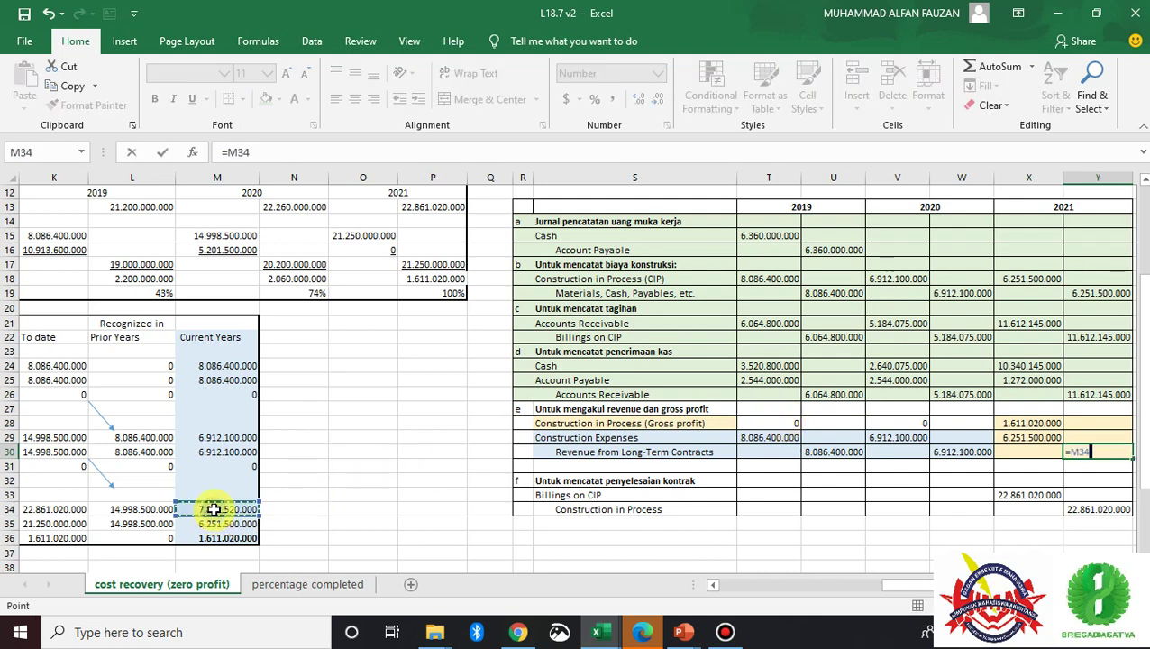
pyautogui.hotkey('shift', 'Tab')
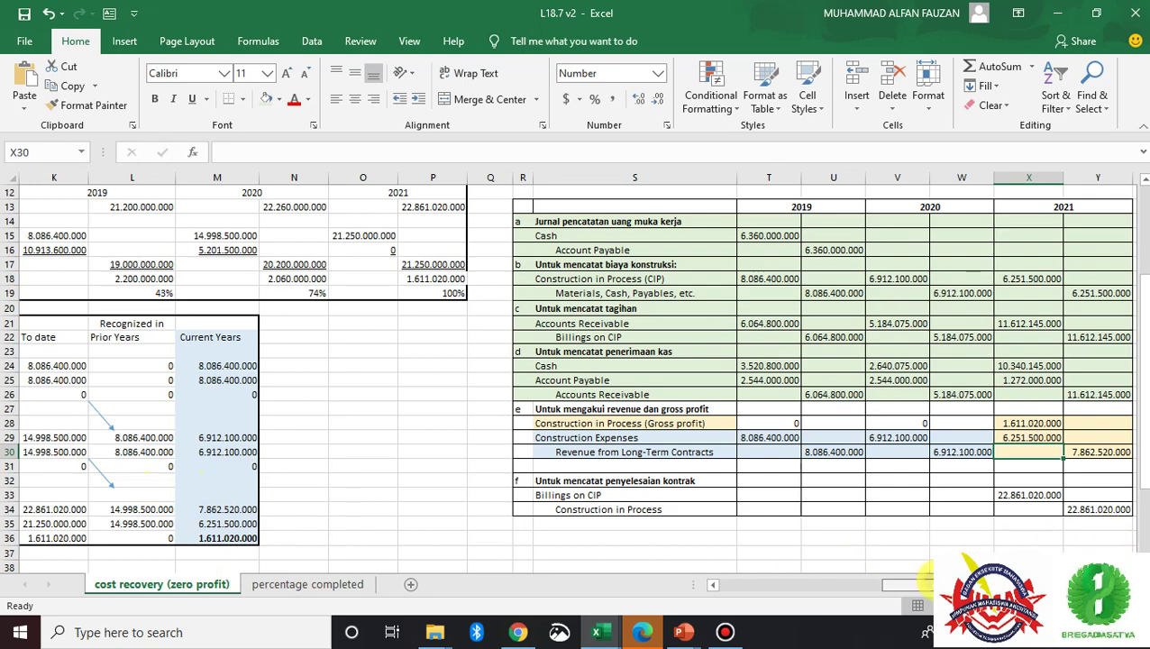
pyautogui.moveTo(925, 584); pyautogui.dragTo(914, 592)
pyautogui.hscroll(1, 919, 593)
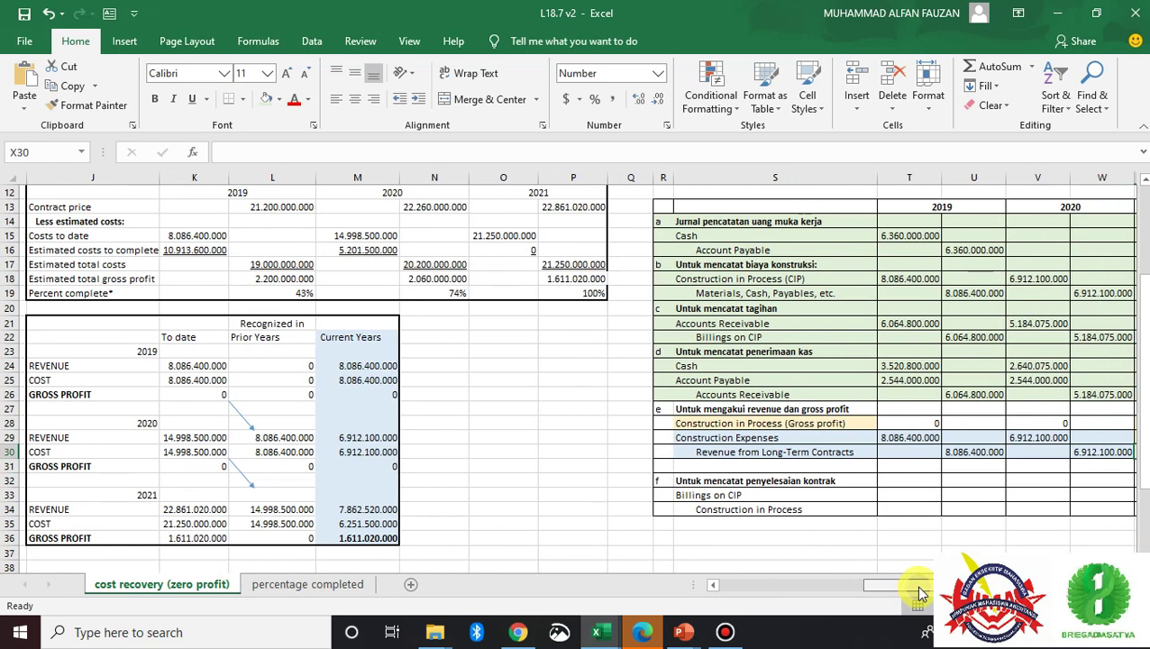
pyautogui.hscroll(3, 925, 594)
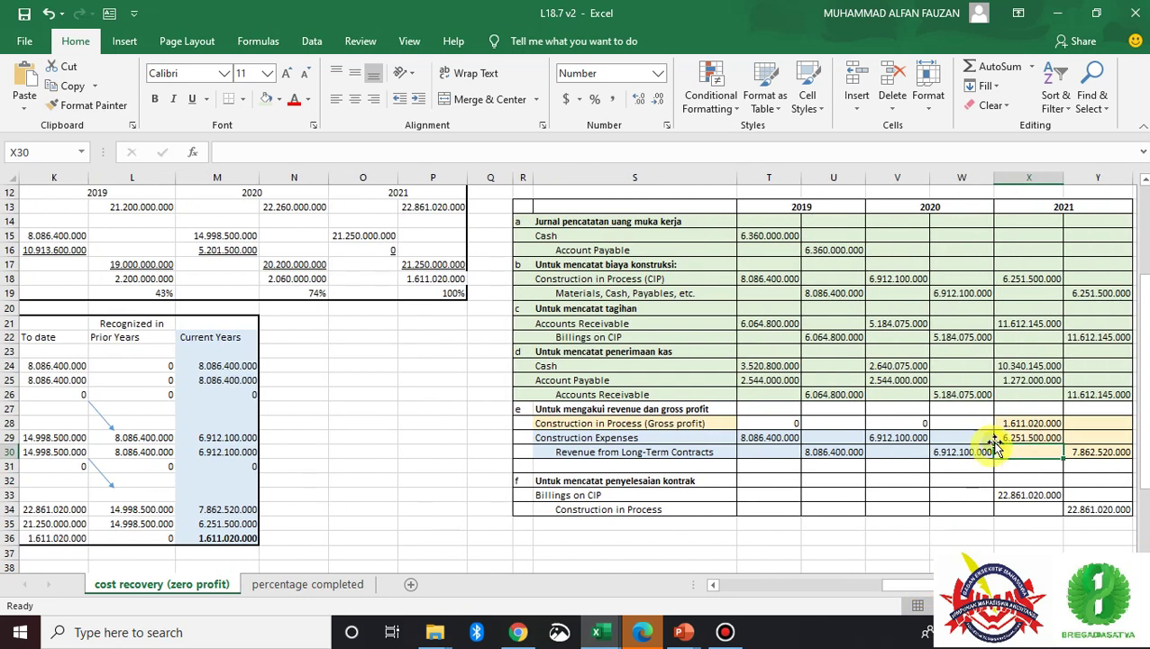
pyautogui.click(1010, 422)
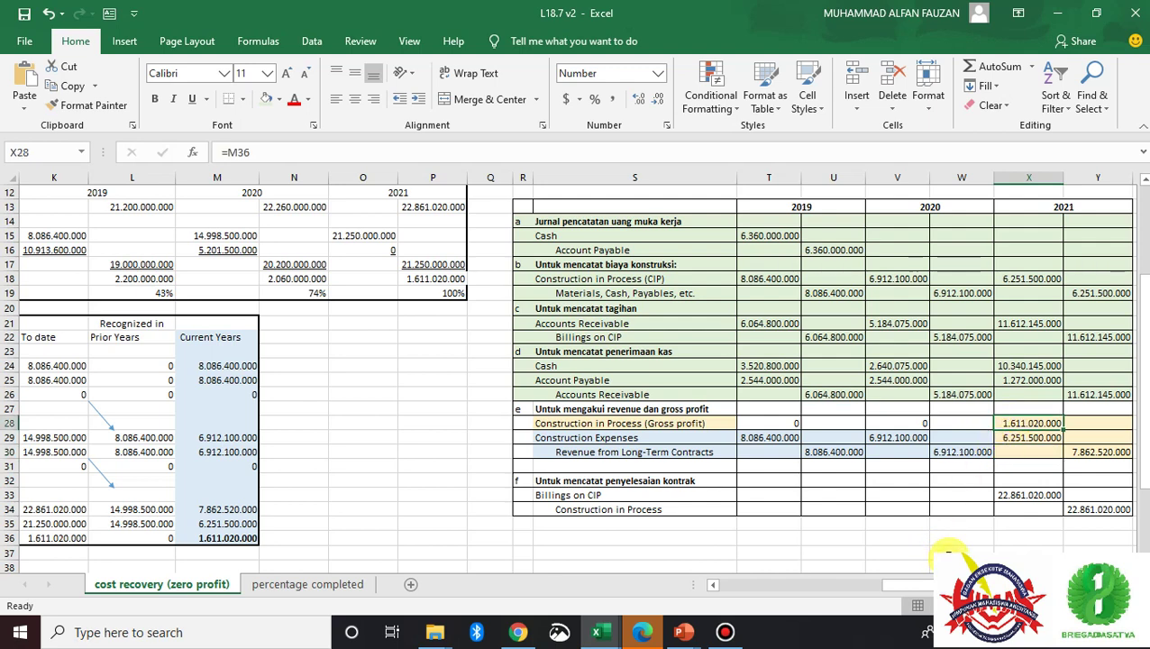
# - Fill the contract completion entry f rows, Billings on CIP and Construction in Process, in R33:Y34 with light green
pyautogui.click(610, 495)
pyautogui.moveTo(524, 495); pyautogui.dragTo(1099, 513)
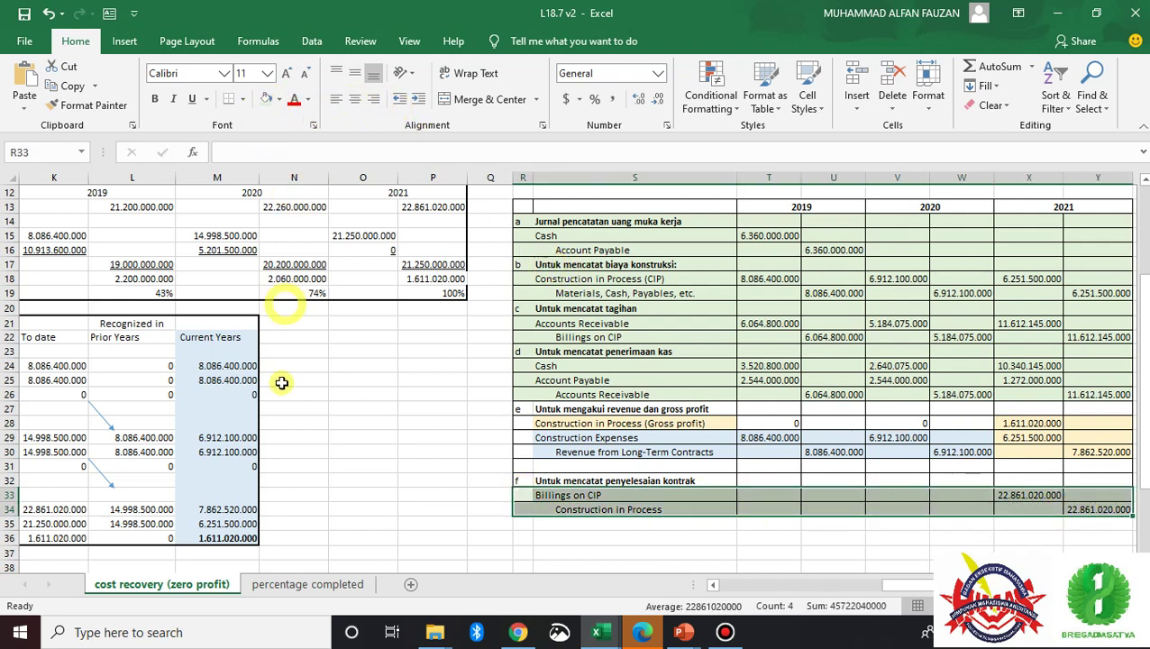
pyautogui.click(621, 495)
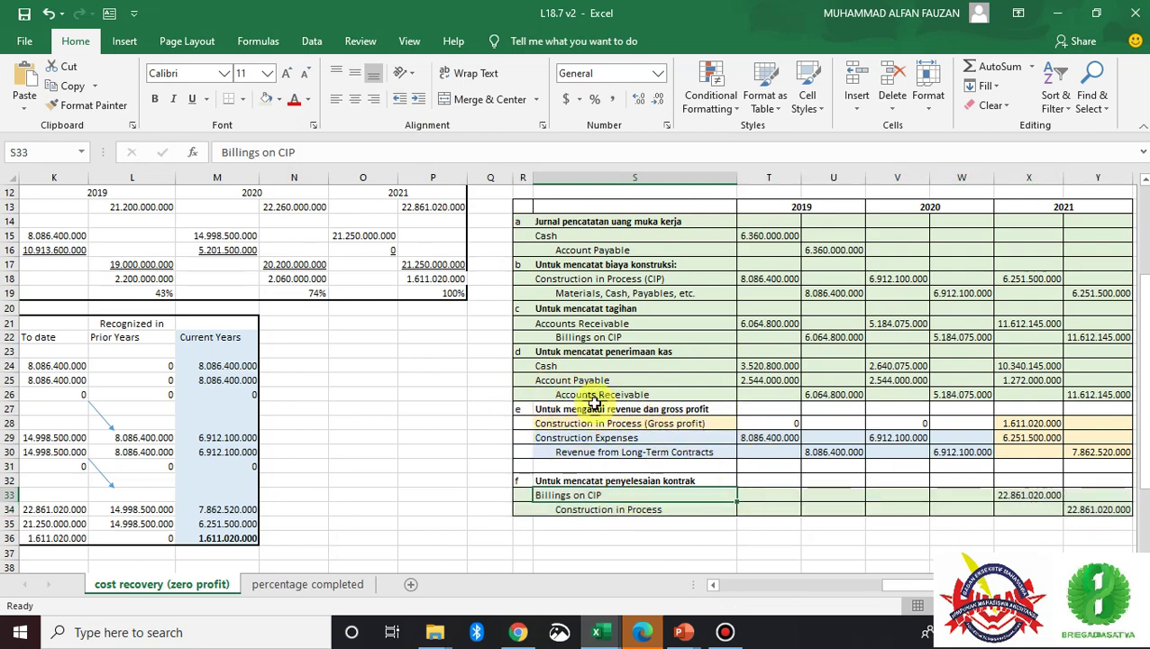
pyautogui.hotkey('alt', 'Tab')
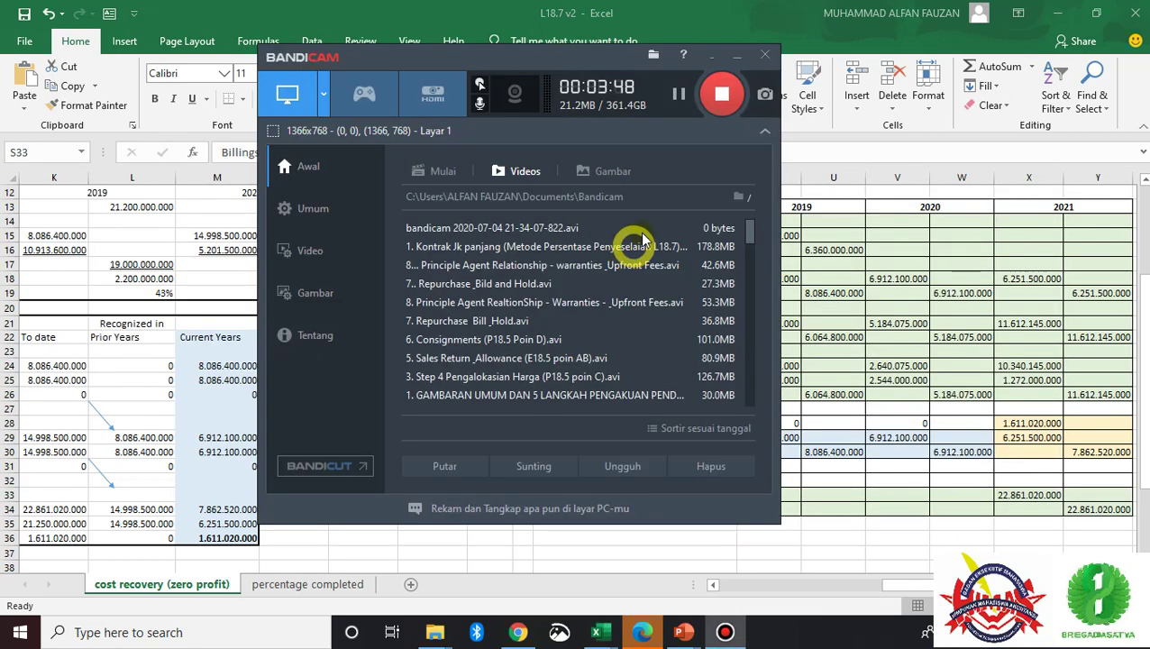